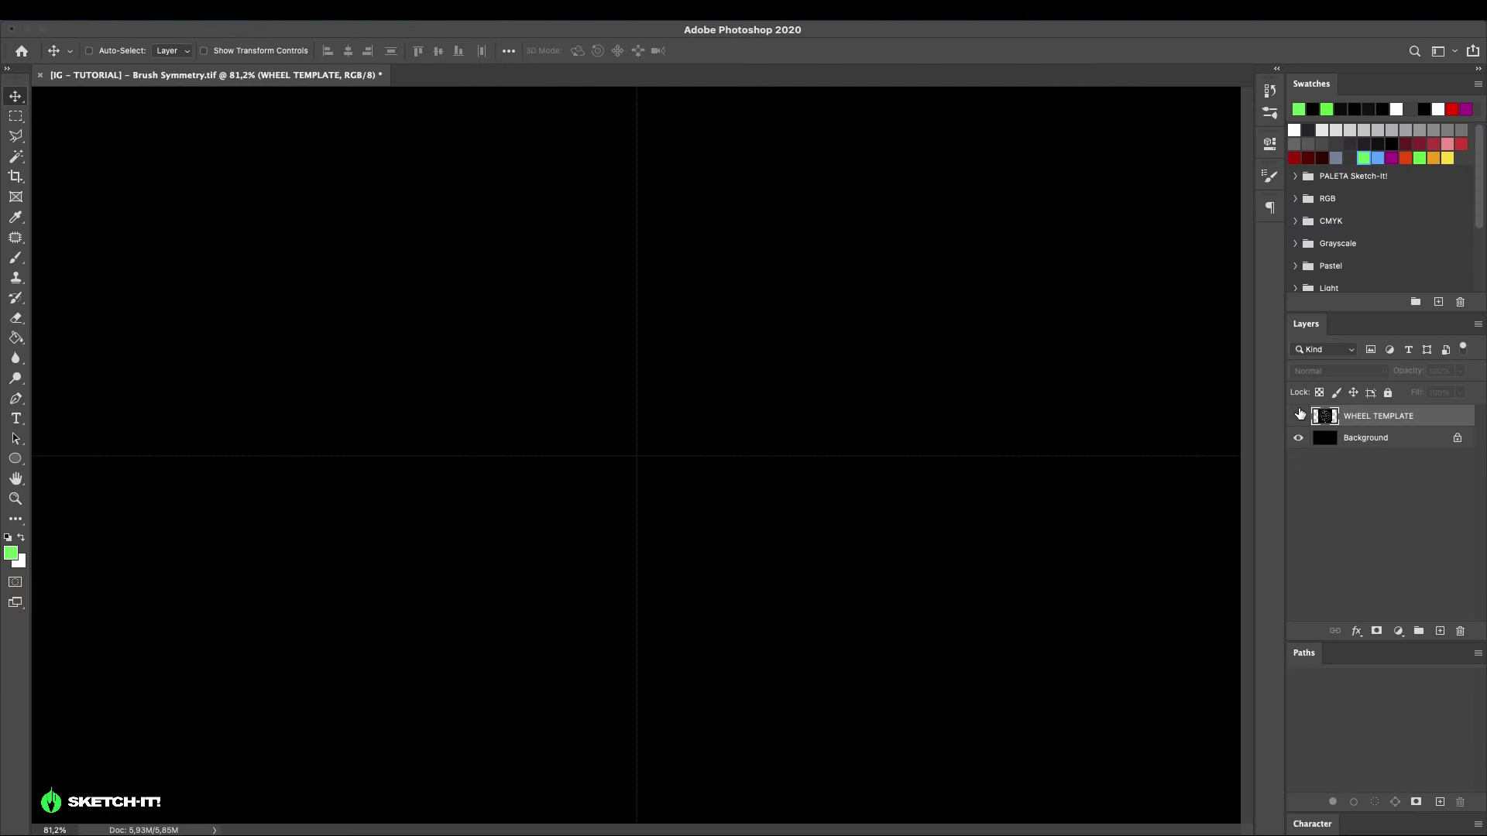
- Show the WHEEL TEMPLATE layer, set its opacity to 20% and lock it
click(1300, 416)
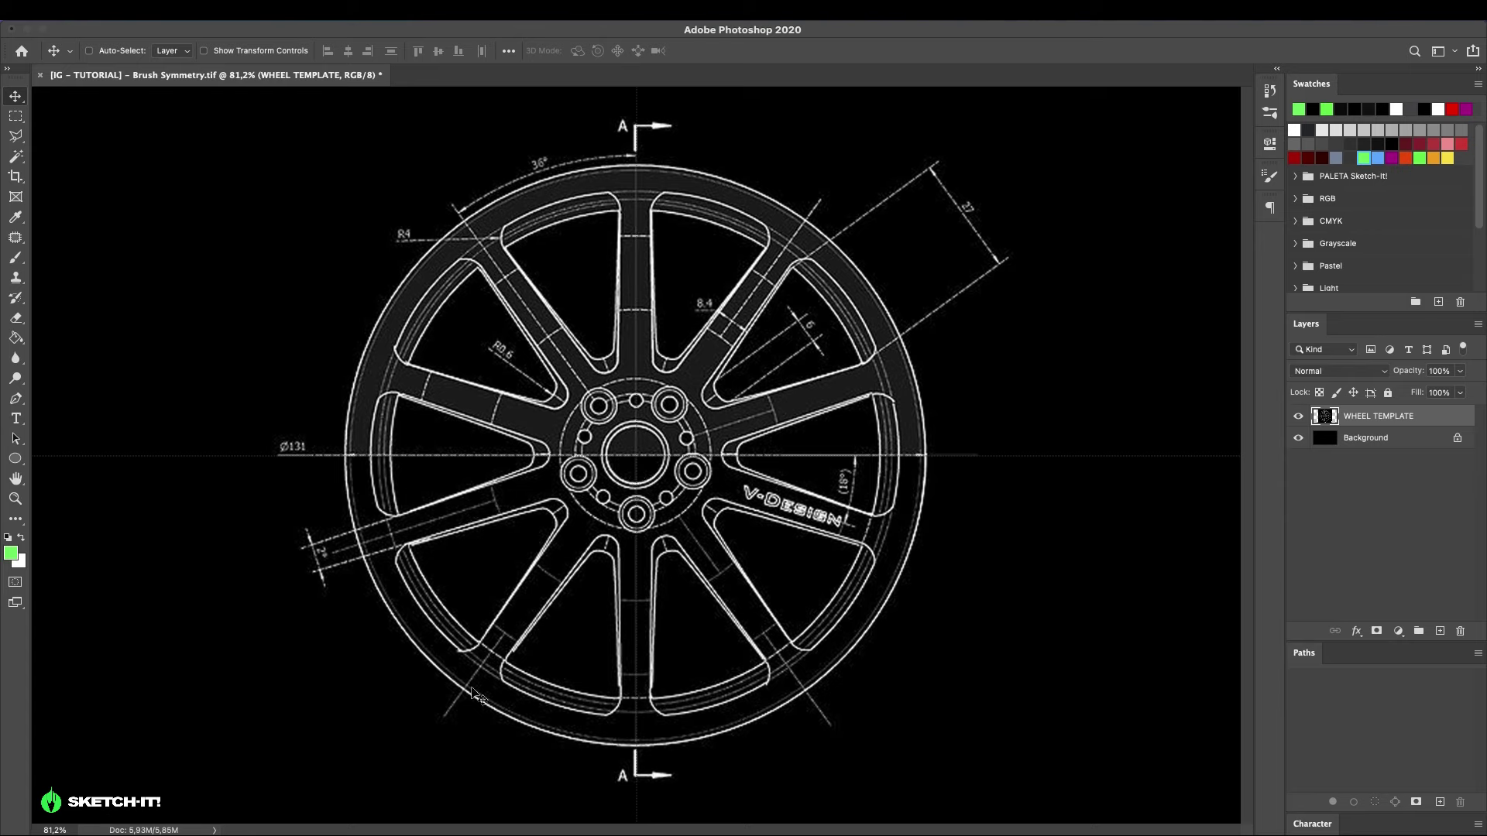
key(2)
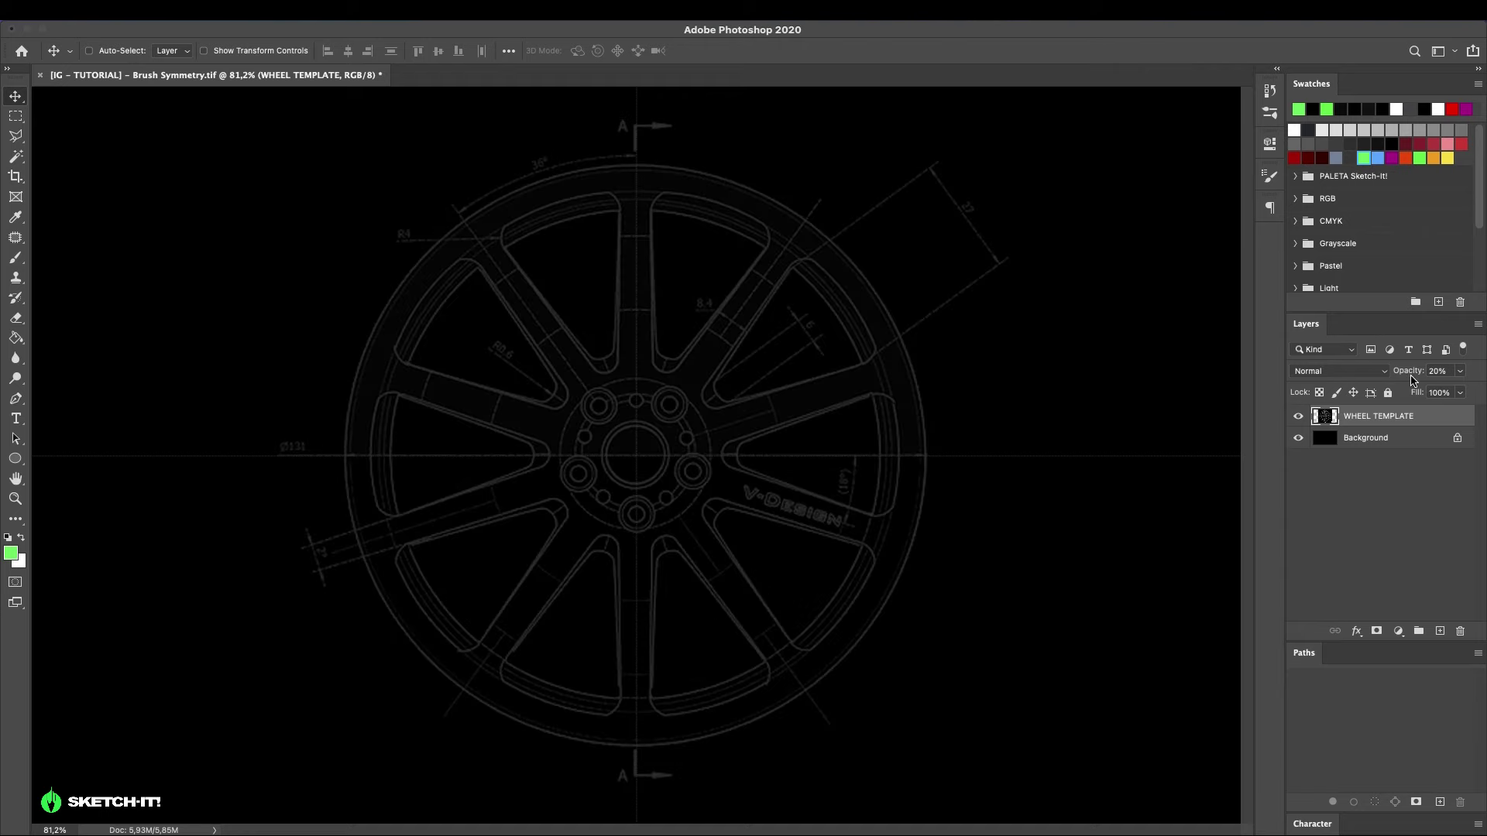
click(1388, 393)
- Add a new layer above the wheel template and name it OUTER
click(1439, 631)
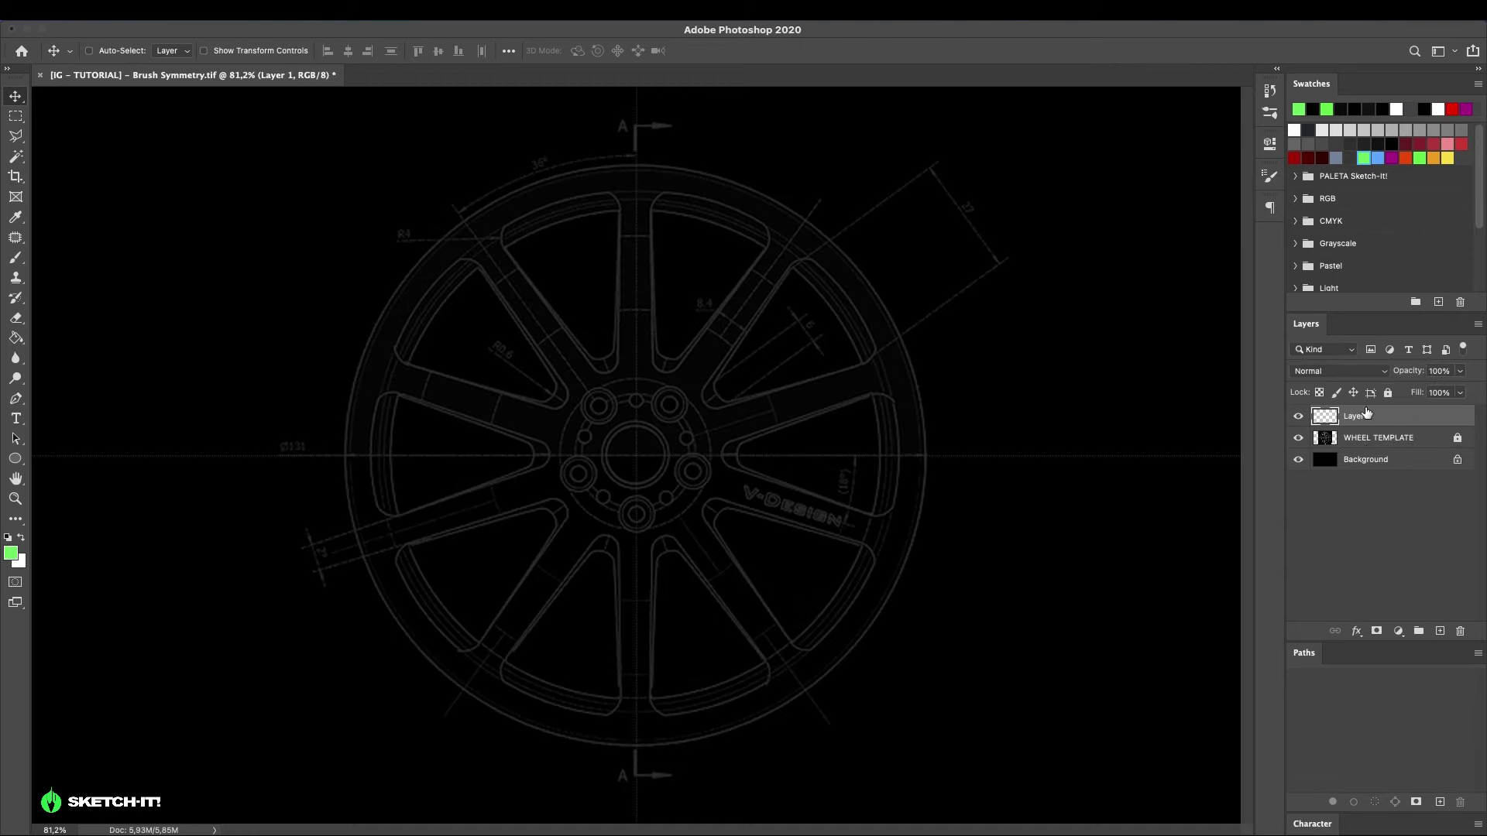
double_click(1356, 416)
text(OUTER)
- Draw an ellipse-tool circle about 926 px wide from the wheel's centre out to its rim and give it a green stroke
click(15, 457)
right_click(15, 457)
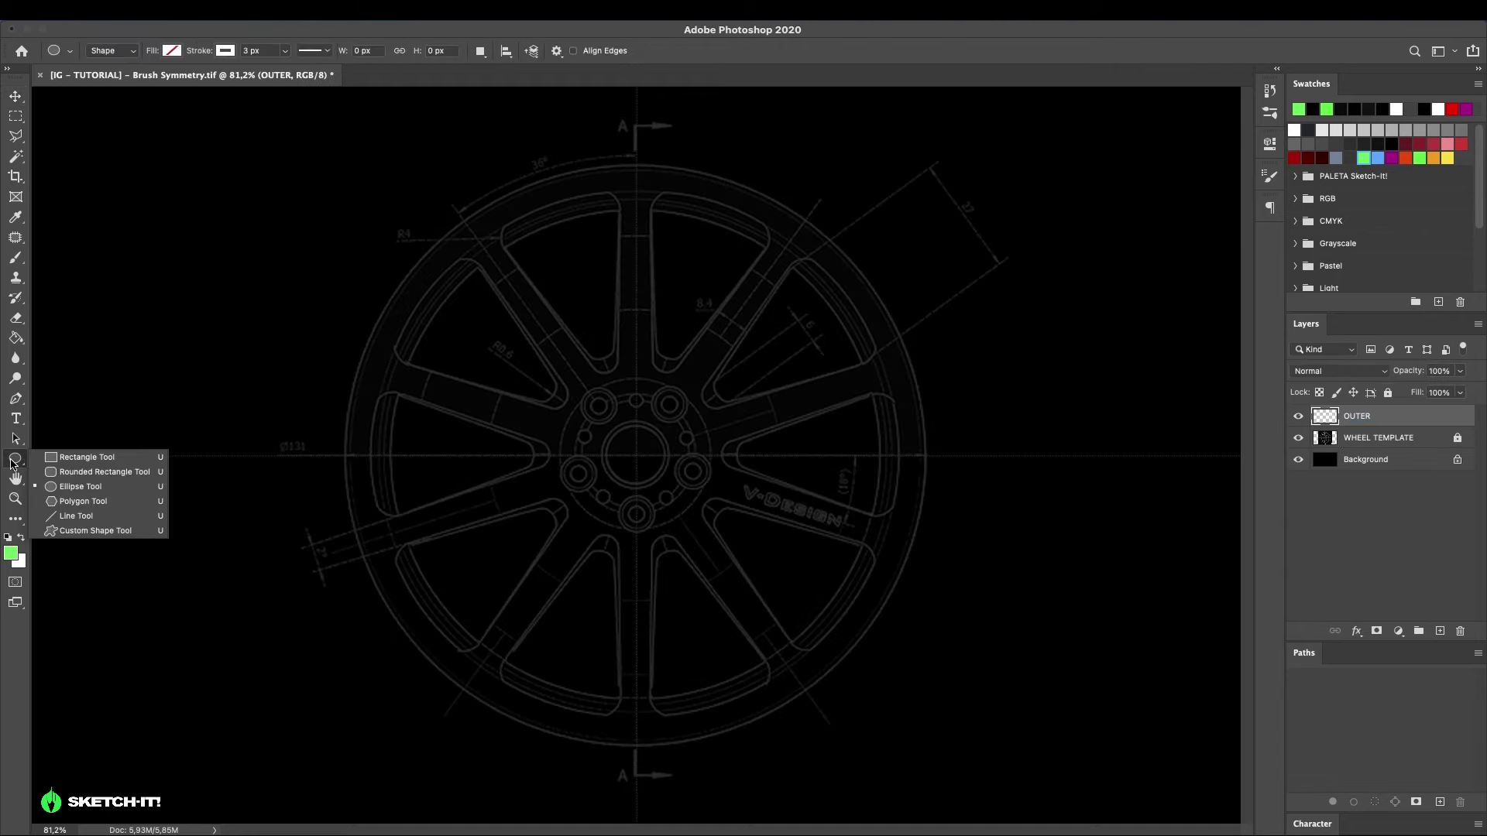
click(73, 486)
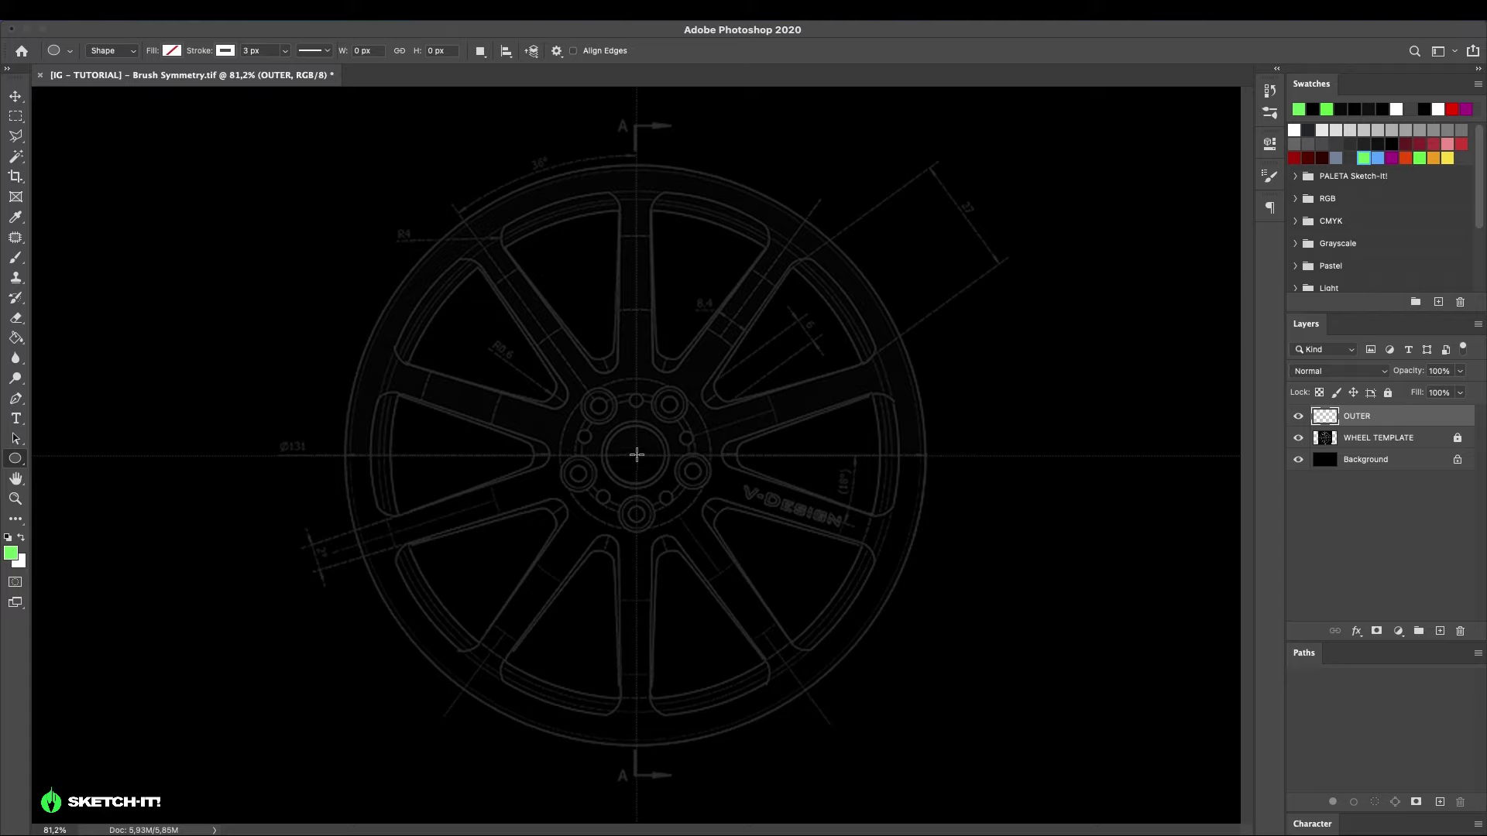
drag(636, 455, 927, 164)
click(1084, 263)
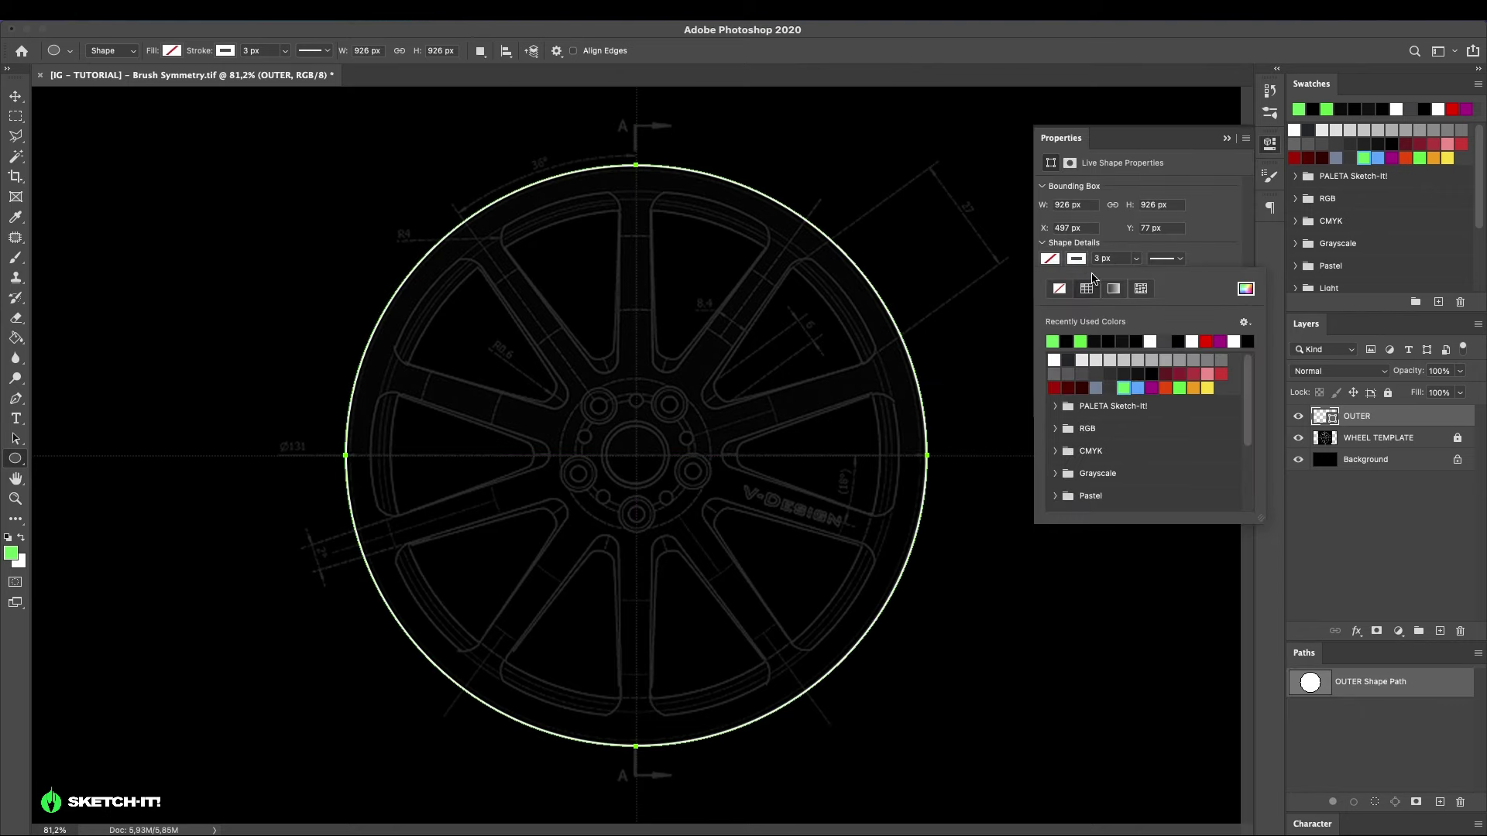
click(1125, 382)
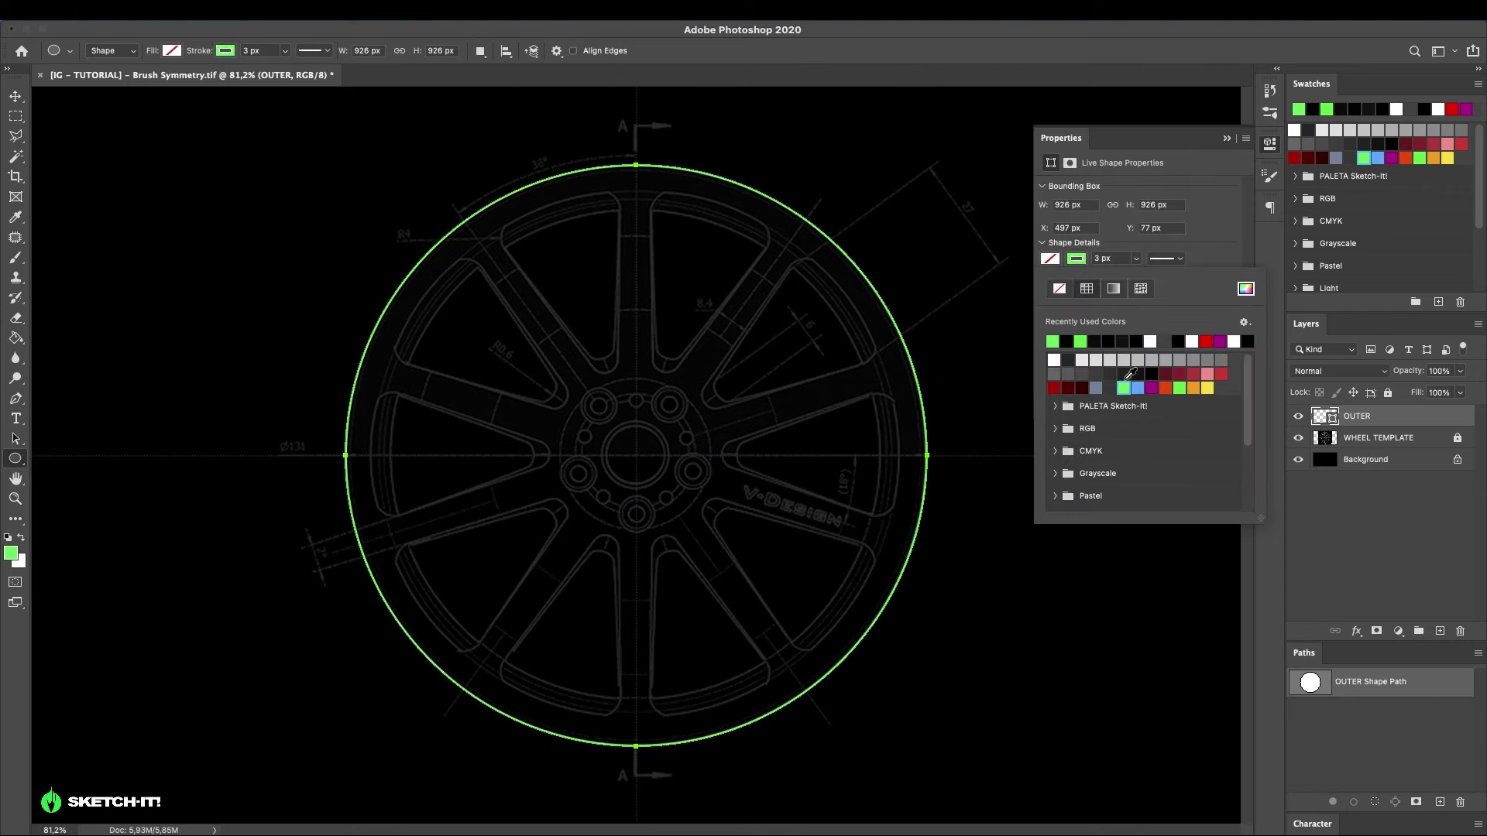
click(1263, 149)
- Set up Mandala paint symmetry with 5 segments for the Brush tool on the HARDPOINTS layer
drag(15, 258, 90, 257)
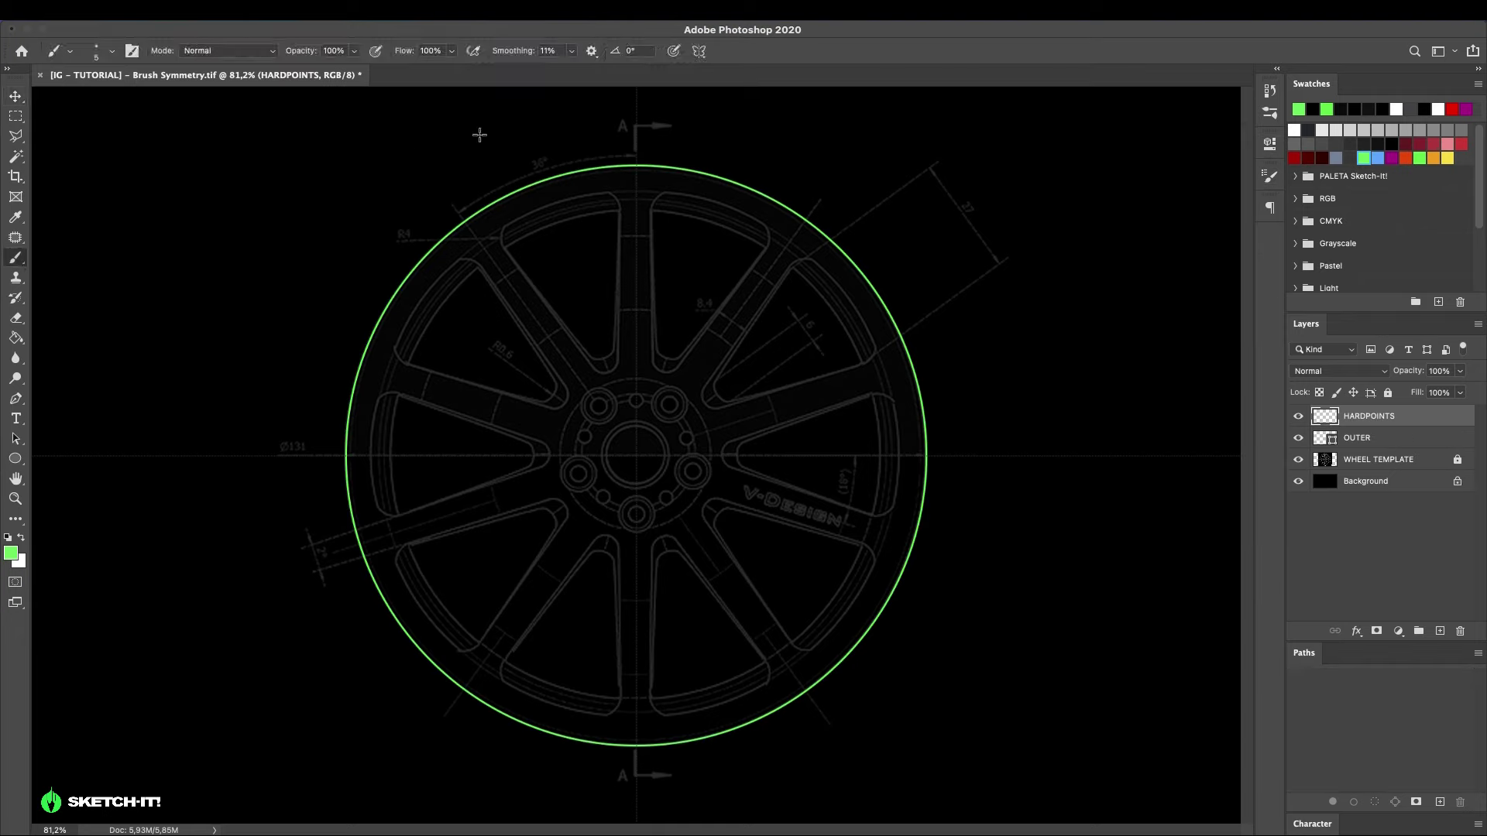
click(679, 50)
click(699, 51)
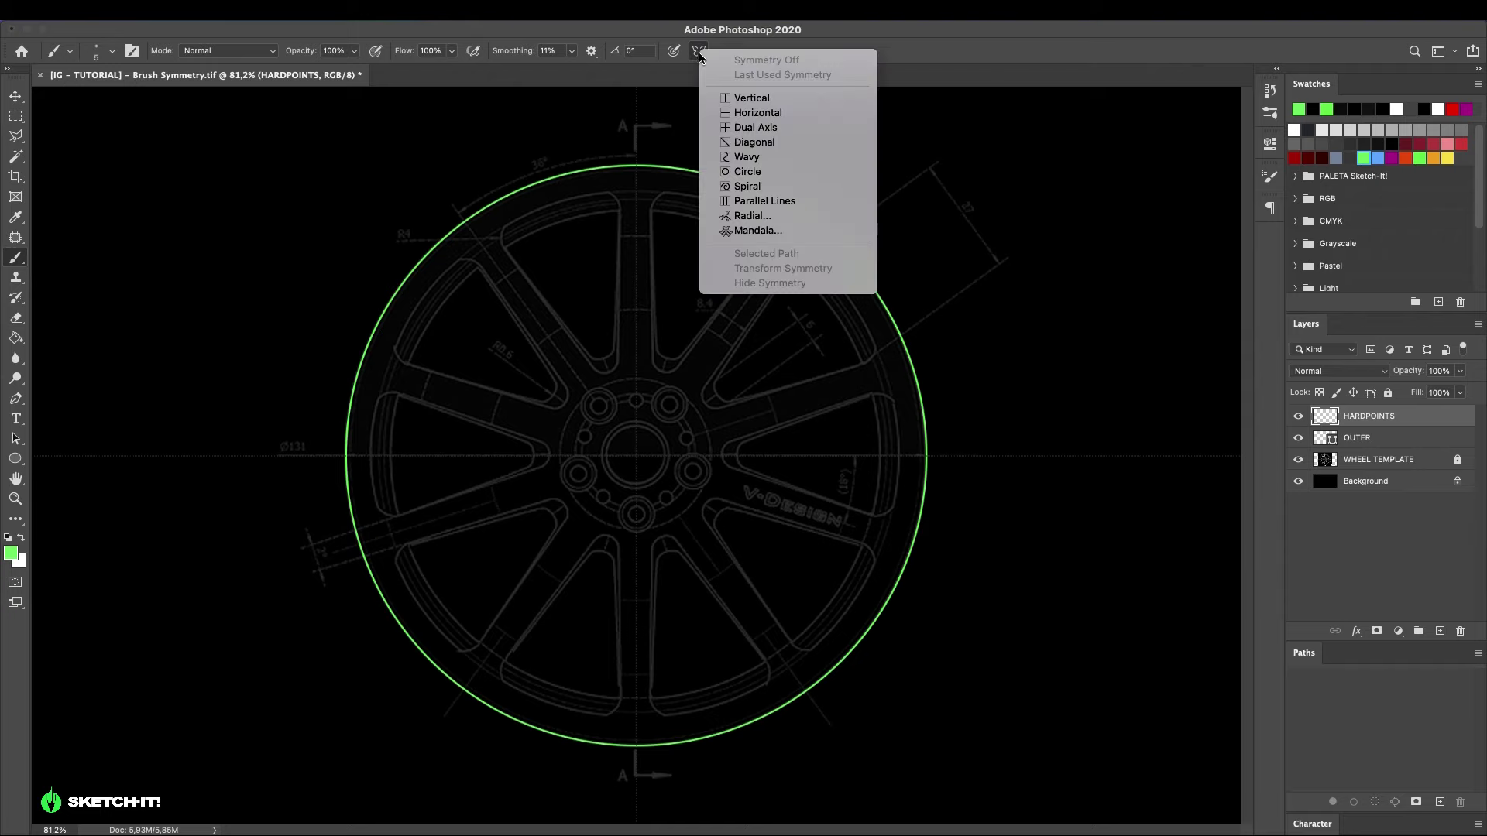
click(742, 230)
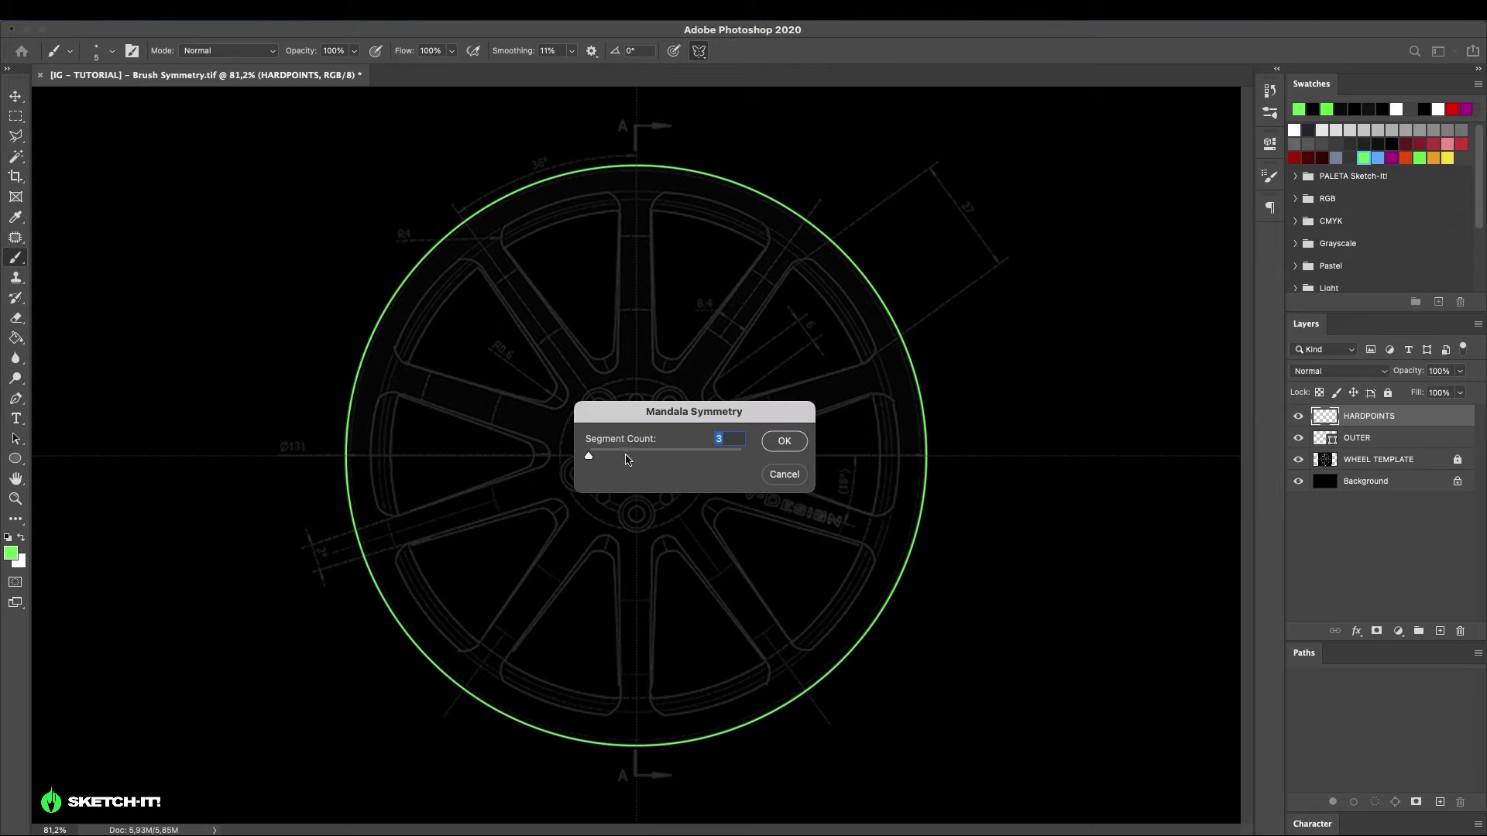
drag(588, 458, 625, 462)
click(786, 443)
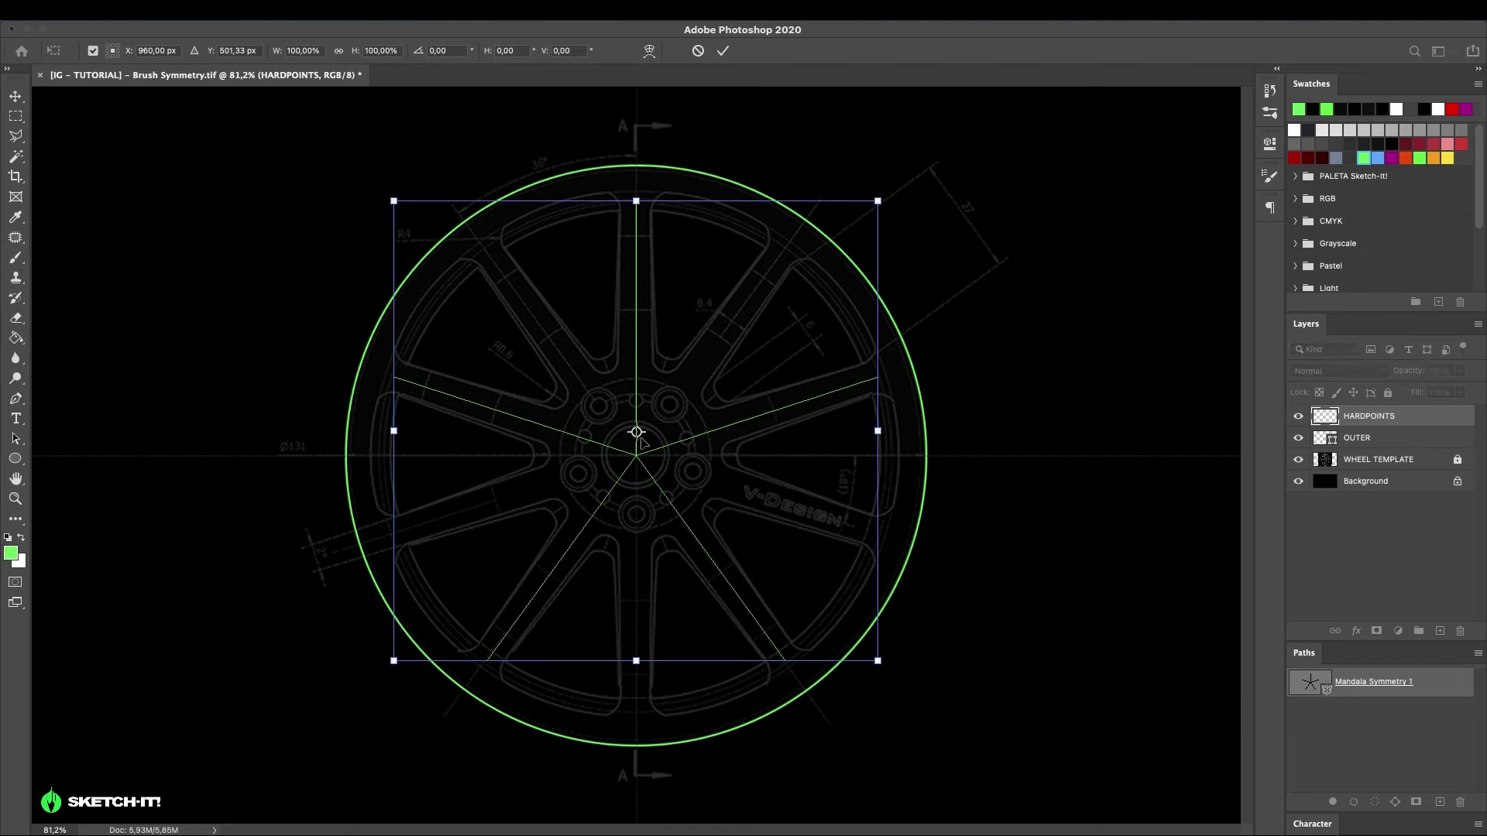
- Centre the mandala symmetry guides on the wheel hub, scale them up to about 137% past the rim, and apply the transform
drag(639, 439, 635, 456)
drag(879, 661, 945, 732)
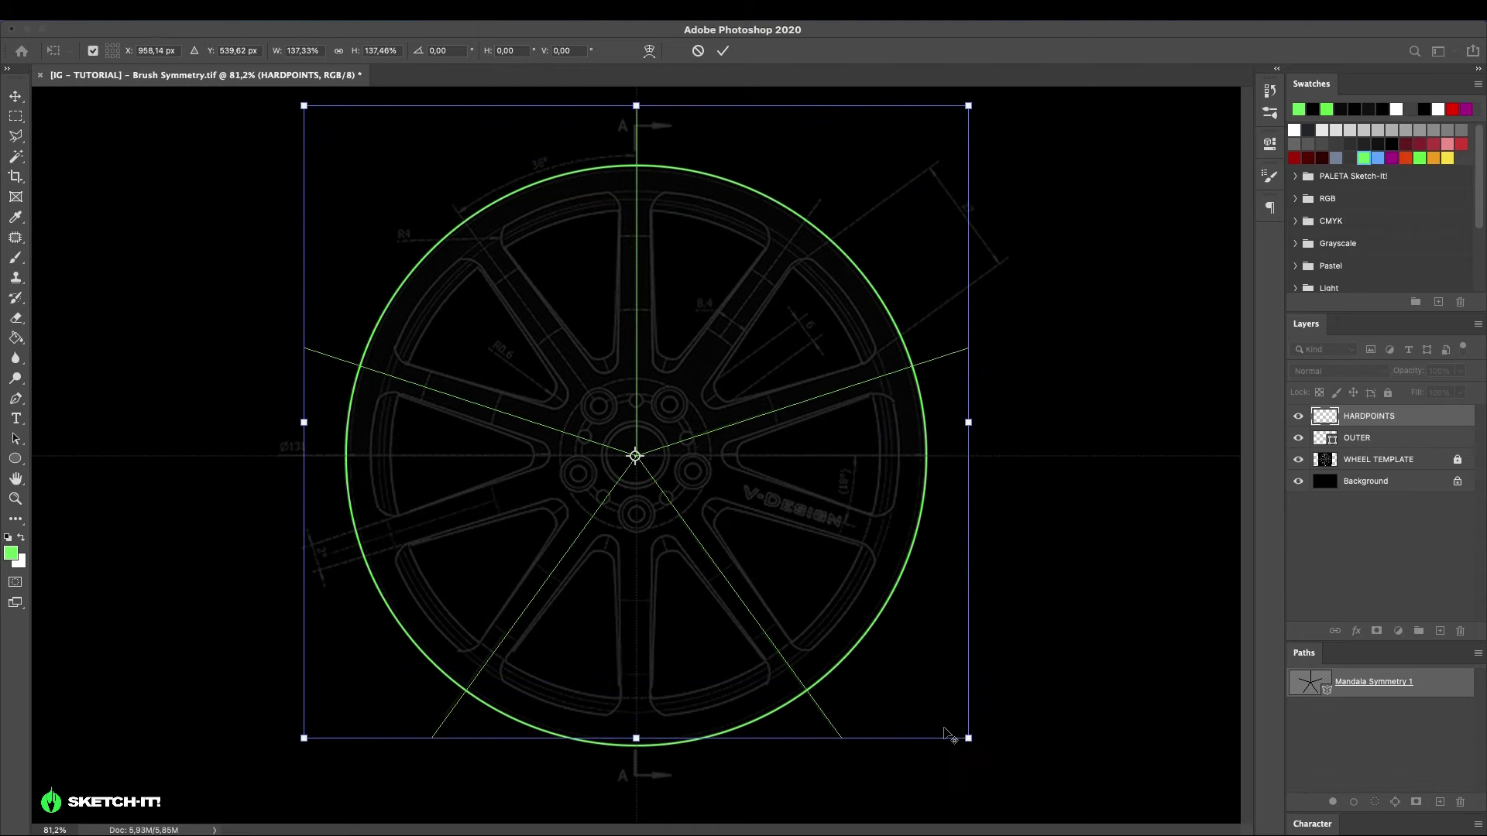
key(Return)
key(v)
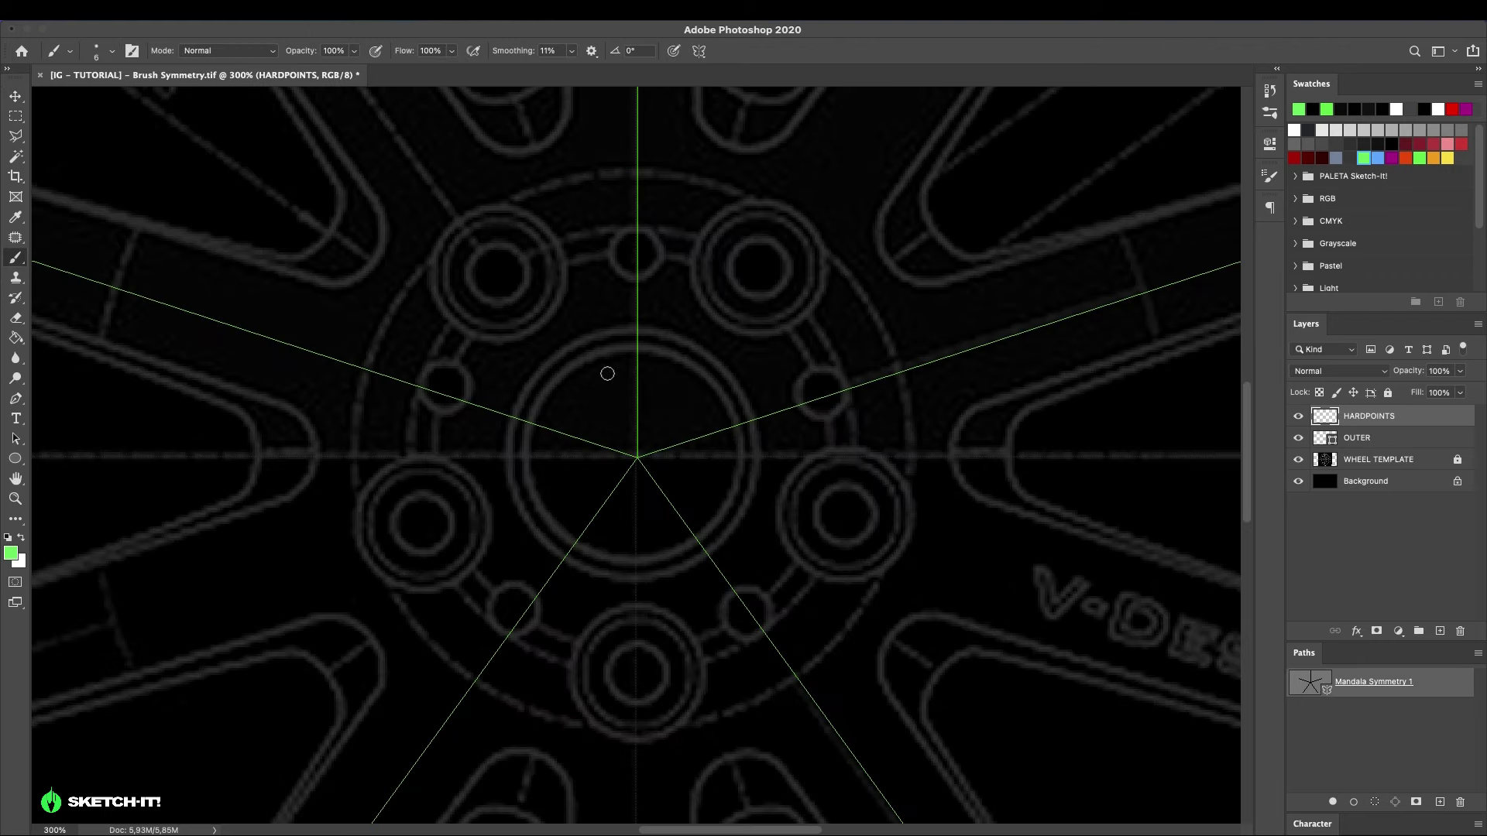
- Trace the hub circles, the lug bolts and the thin inner rim line in green, using a smaller brush for the rim
mouse_move(574, 365)
mouse_down()
mouse_move(556, 380)
mouse_move(616, 347)
mouse_move(534, 410)
mouse_move(526, 443)
mouse_move(518, 402)
mouse_move(507, 457)
mouse_up()
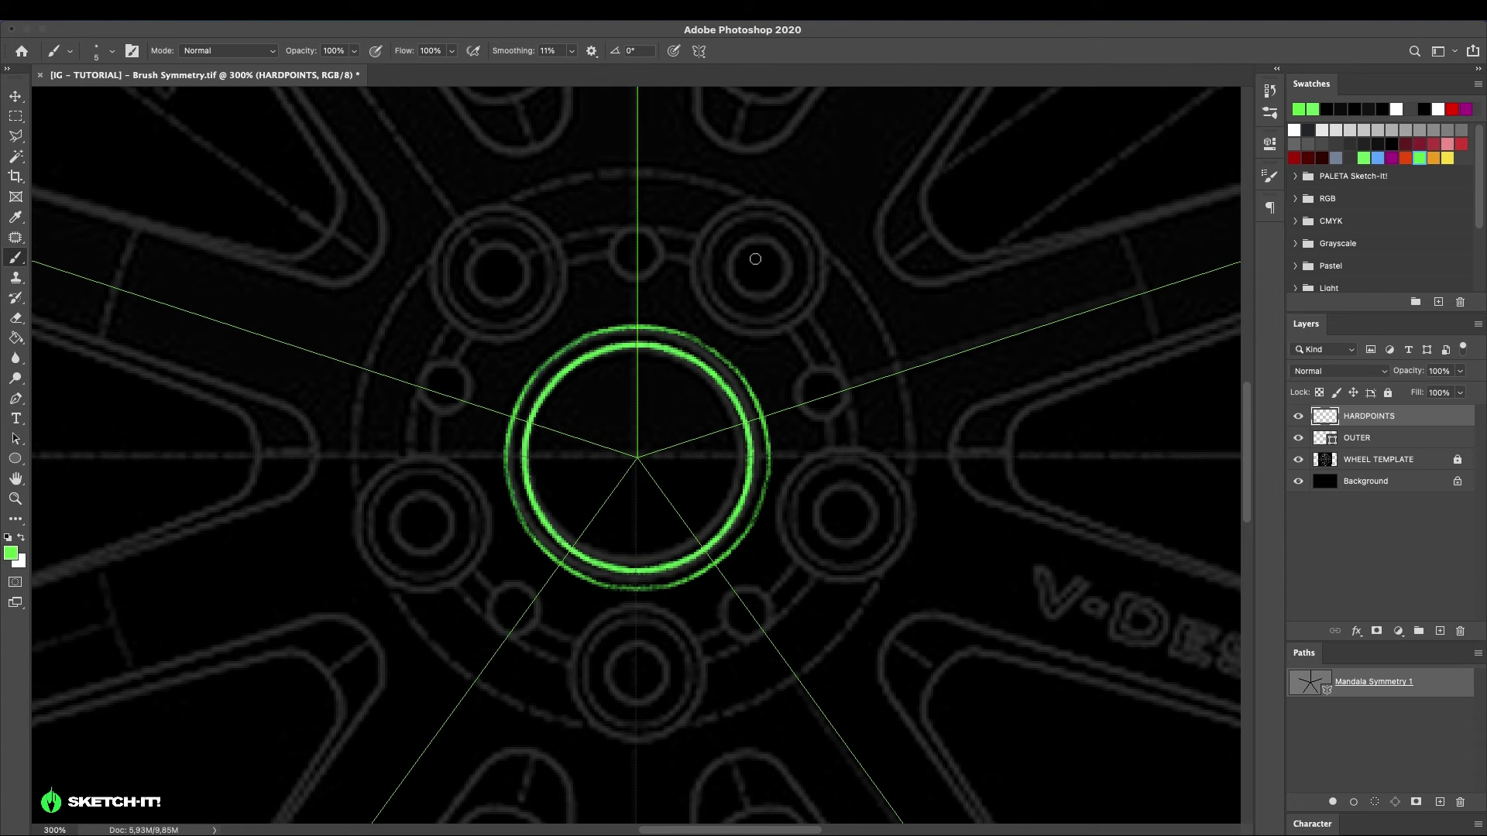
mouse_move(455, 222)
mouse_down()
mouse_move(445, 313)
mouse_move(457, 219)
mouse_move(535, 329)
mouse_move(472, 207)
mouse_move(544, 308)
mouse_move(503, 232)
mouse_move(464, 263)
mouse_move(522, 295)
mouse_move(533, 256)
mouse_move(481, 298)
mouse_move(507, 234)
mouse_up()
key([)
key([)
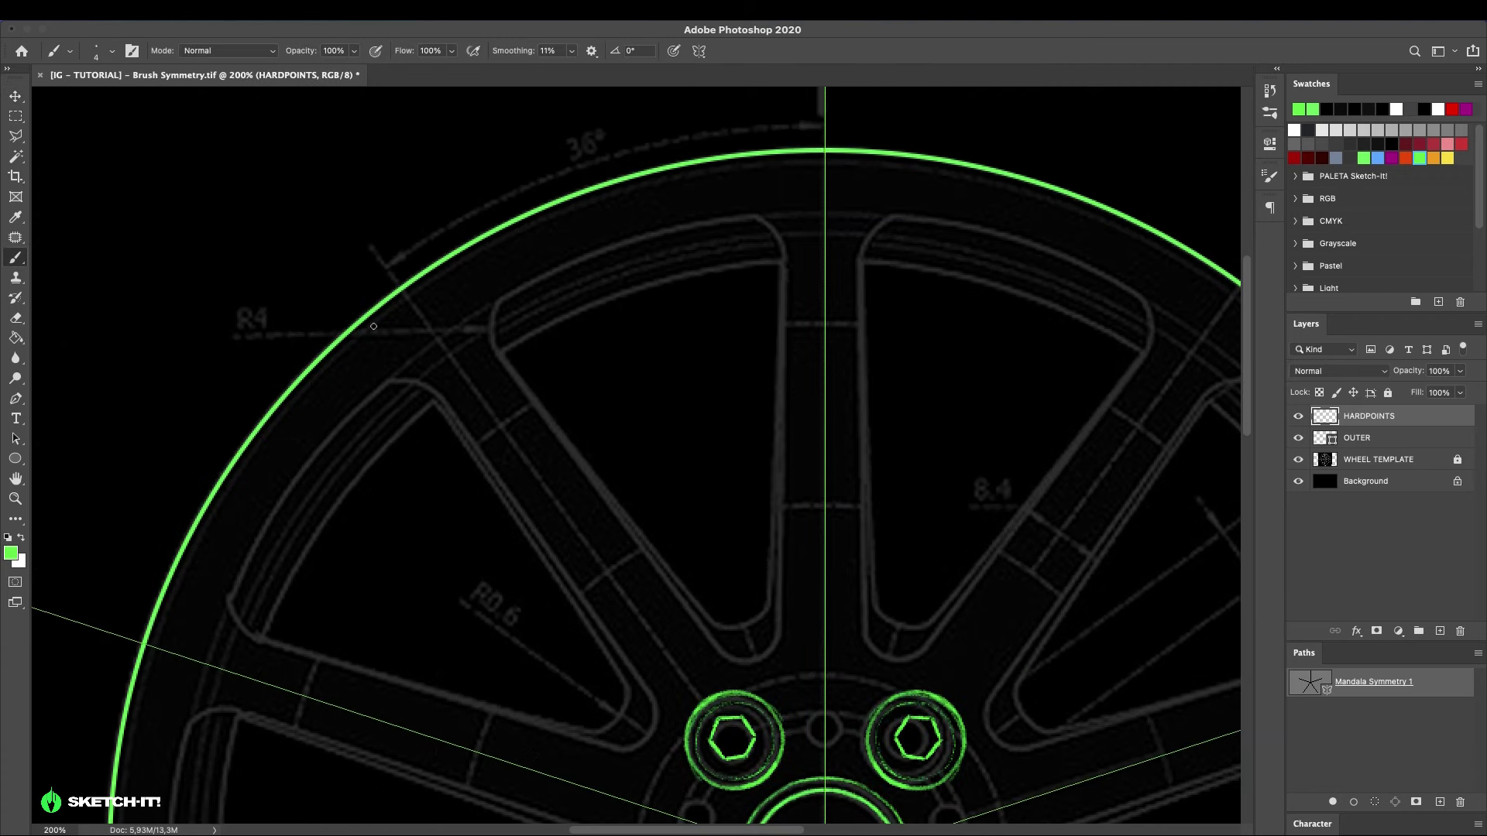
mouse_move(373, 326)
mouse_down()
mouse_move(499, 243)
mouse_move(659, 183)
mouse_move(892, 159)
mouse_up()
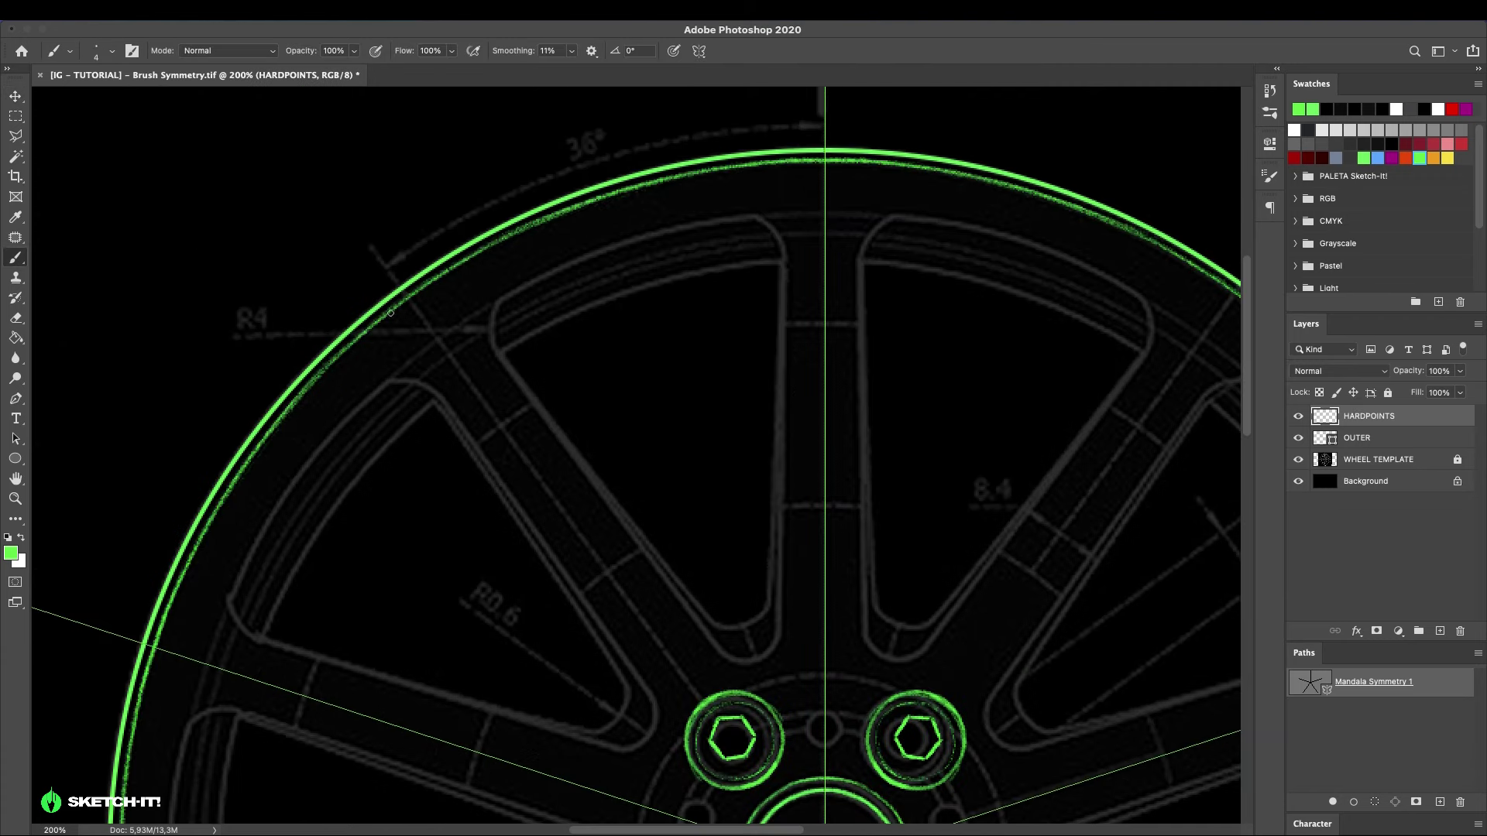
key(ctrl+0)
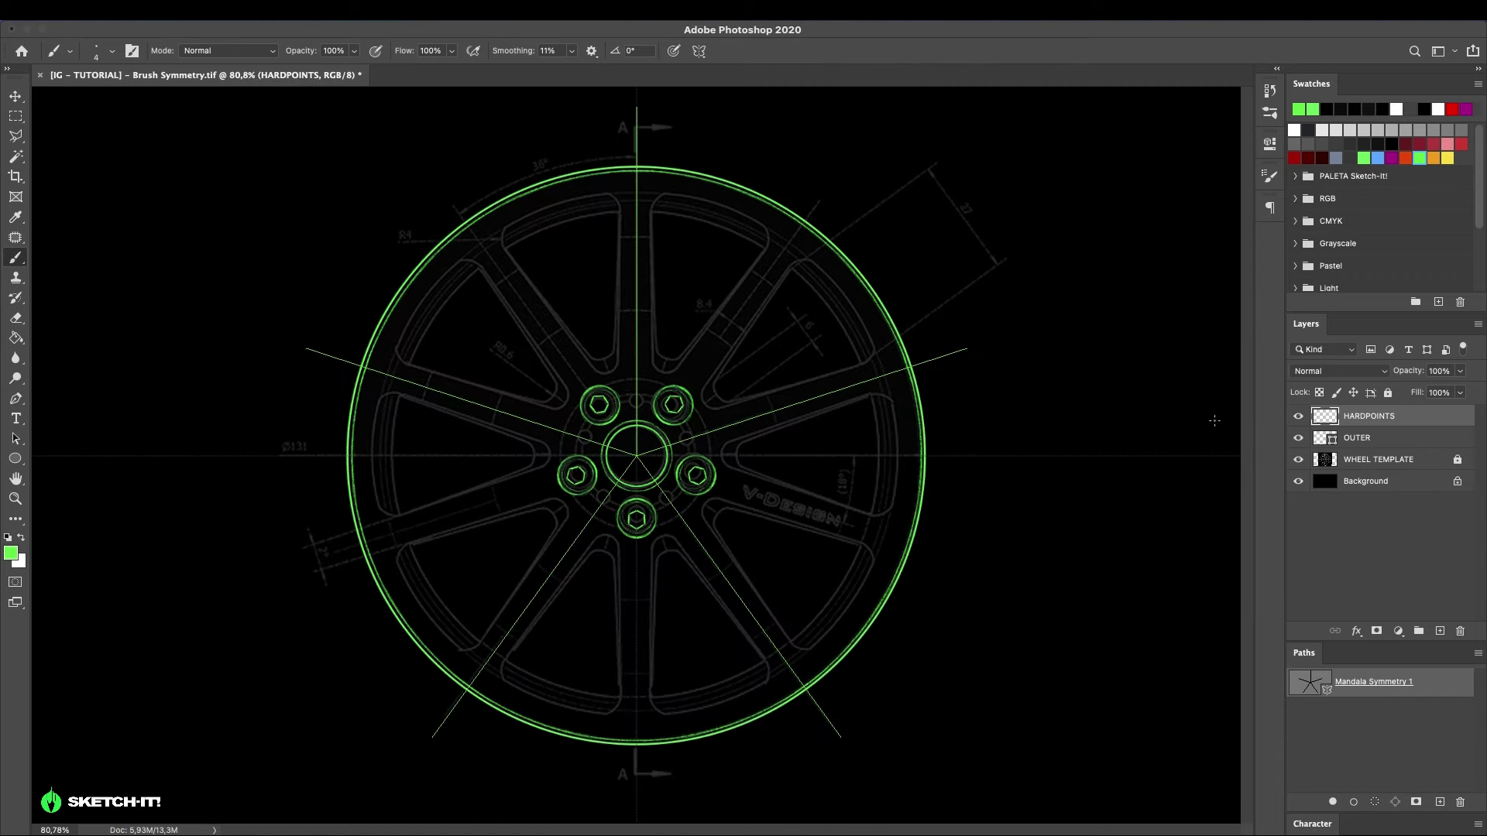
- Hide the wheel template and add a new layer named MANDALA
click(1297, 459)
text(MANDALA)
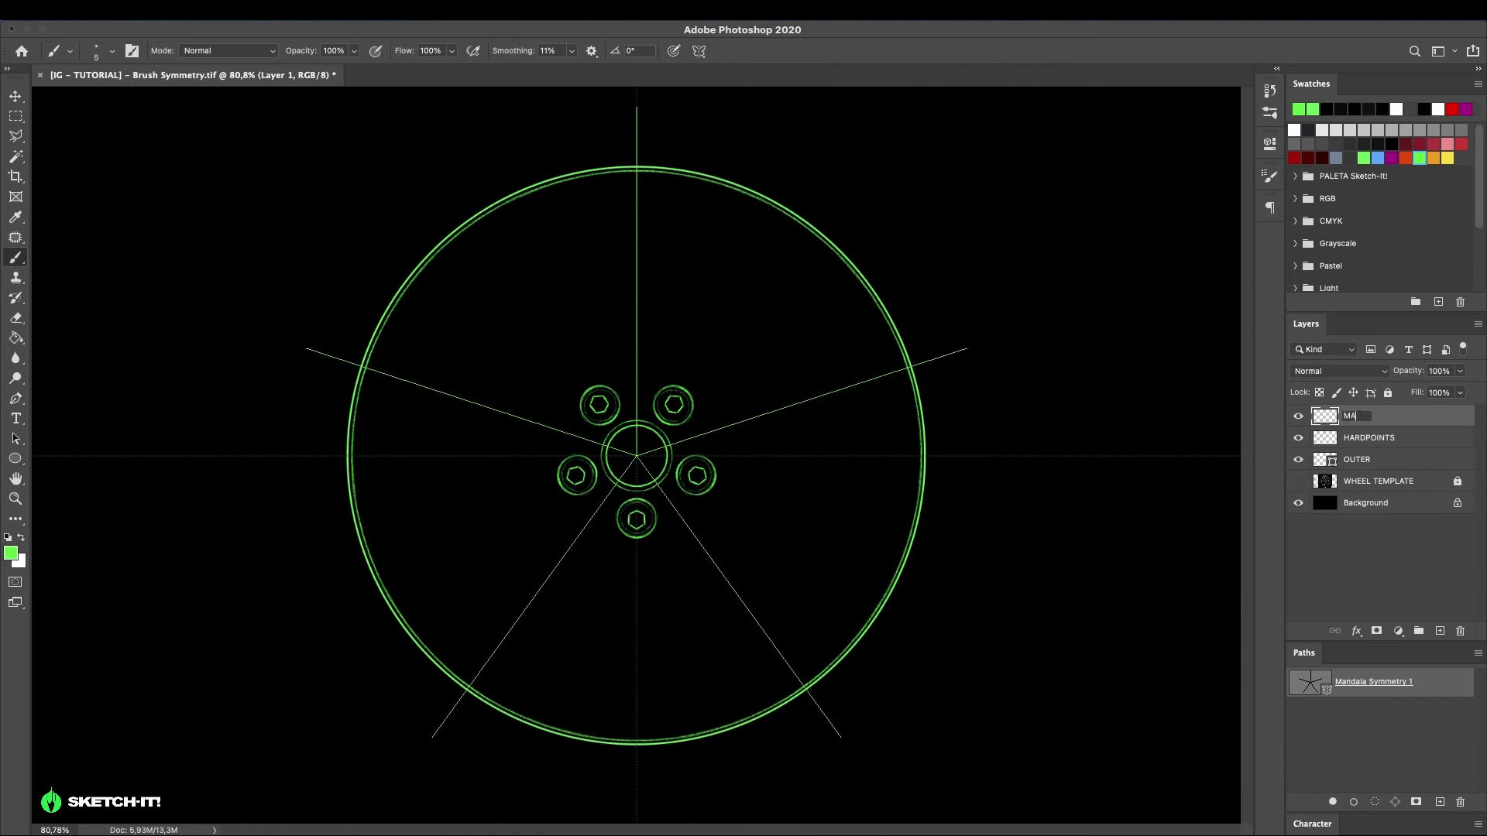
key(Return)
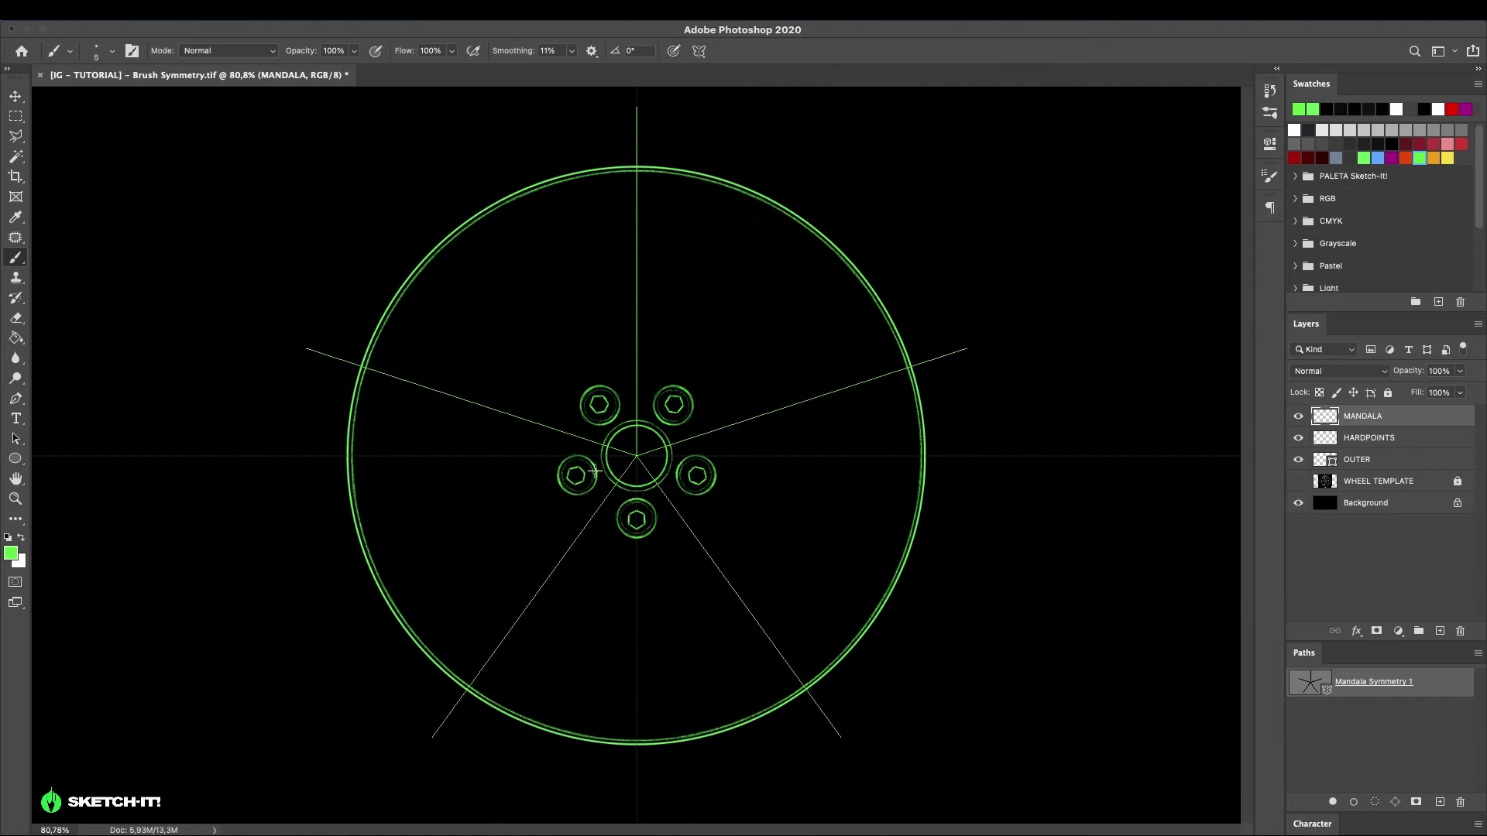
- Paint the large rounded openings between the five spokes with mandala symmetry and add faint crease lines at their outer corners
mouse_move(636, 498)
mouse_down()
mouse_move(507, 662)
mouse_move(550, 582)
mouse_move(504, 673)
mouse_move(518, 701)
mouse_move(504, 678)
mouse_move(499, 703)
mouse_move(636, 733)
mouse_up()
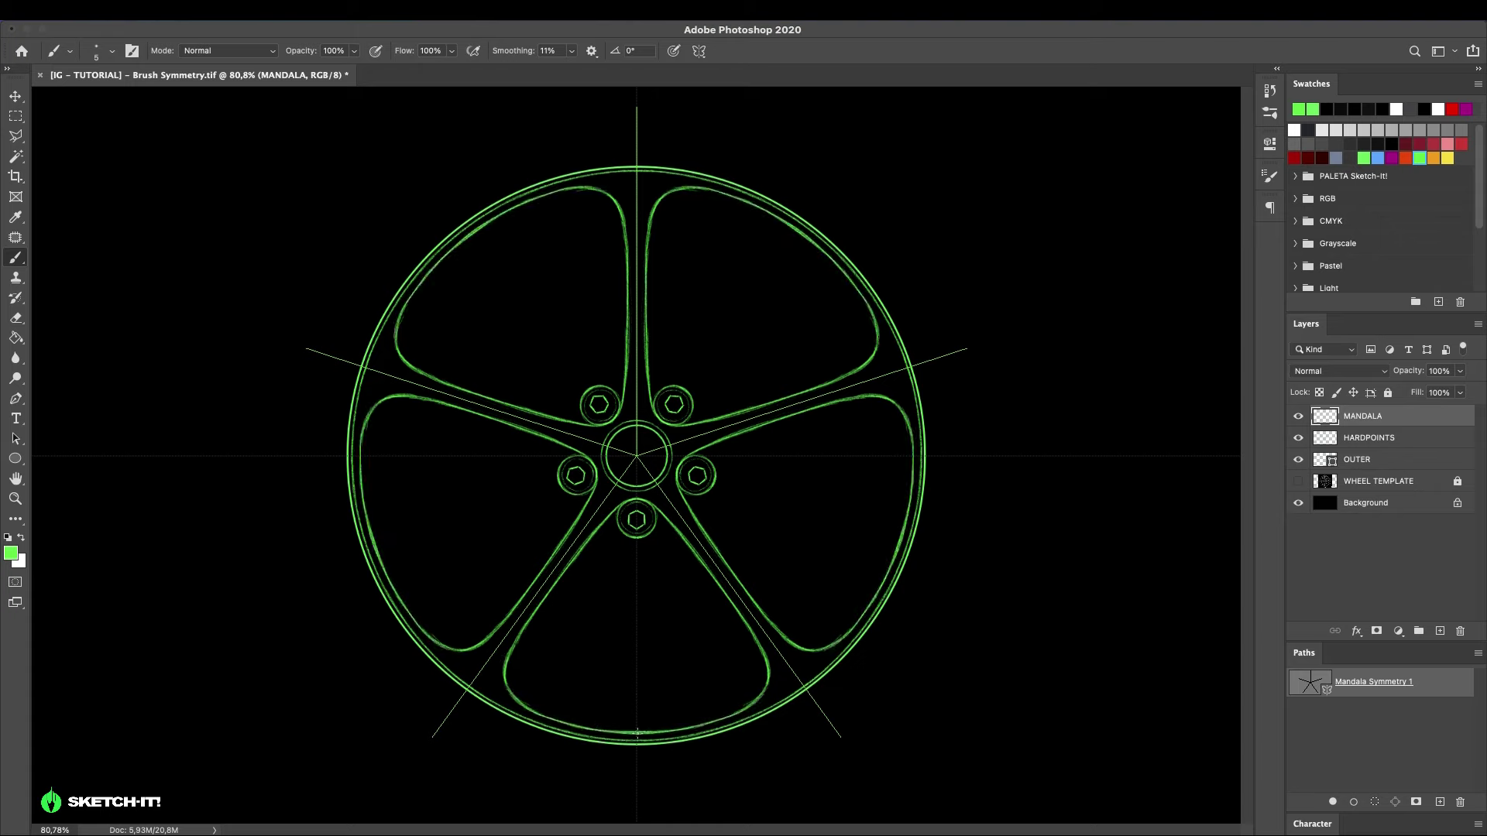
mouse_move(507, 687)
mouse_down()
mouse_move(528, 709)
mouse_move(659, 732)
mouse_up()
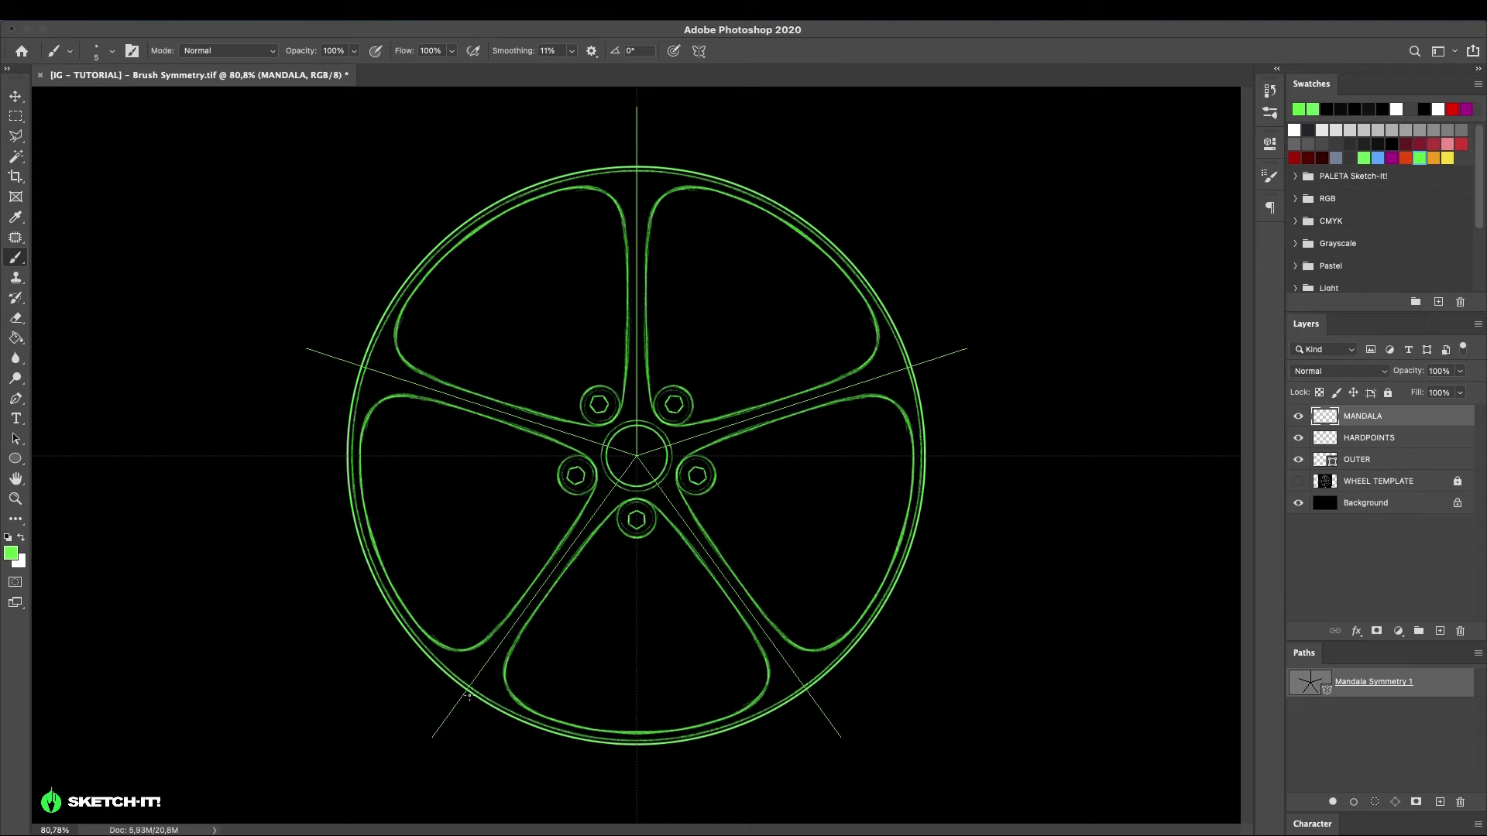
drag(564, 660, 517, 658)
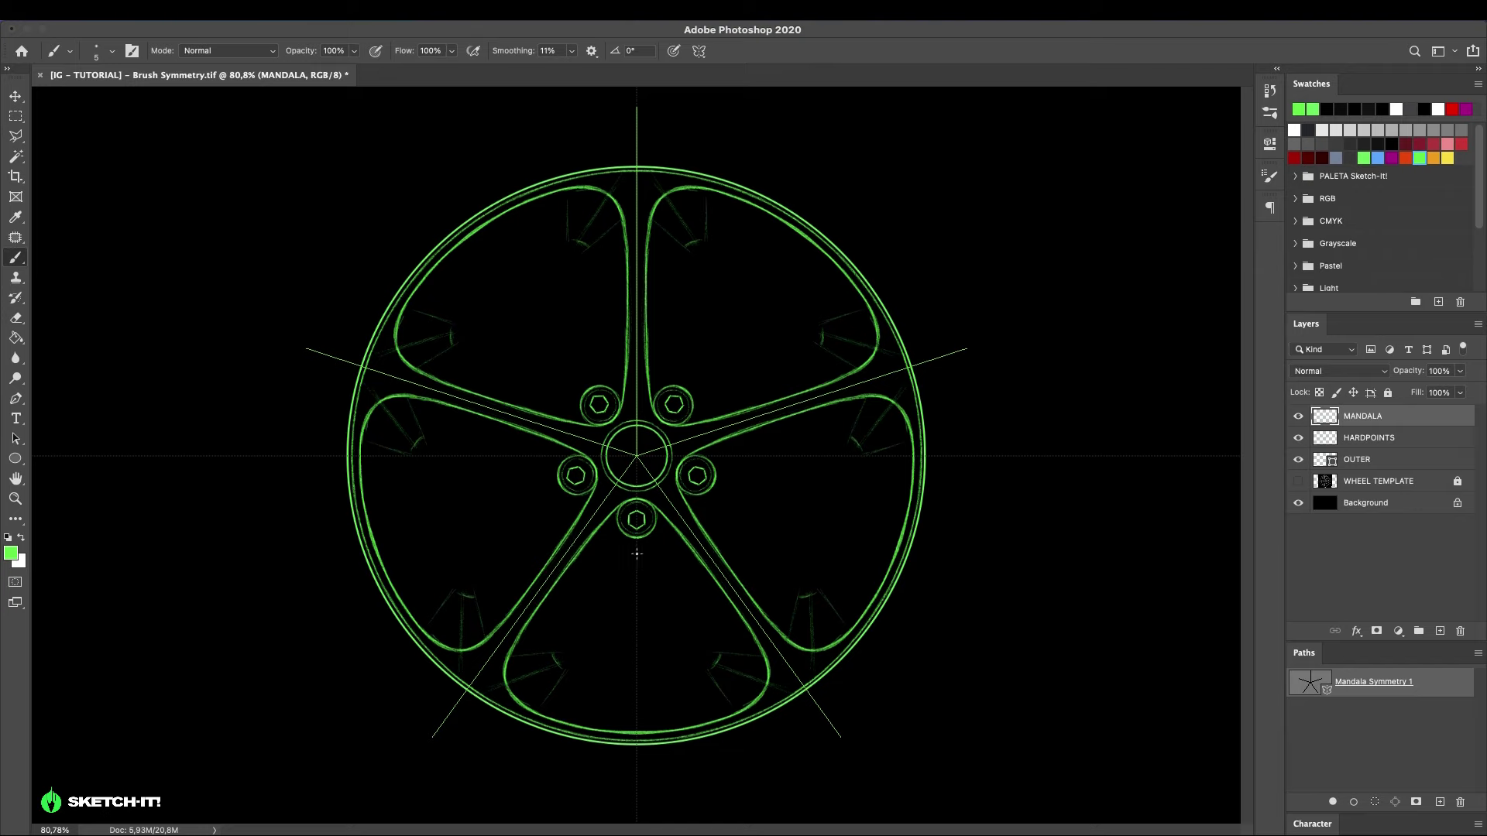
- Paint smaller rounded triangular openings inside the large ones and add a thin inner contour line to each
mouse_move(638, 549)
mouse_down()
mouse_move(568, 607)
mouse_move(638, 549)
mouse_move(604, 566)
mouse_move(555, 627)
mouse_move(554, 660)
mouse_move(565, 650)
mouse_move(548, 652)
mouse_move(585, 678)
mouse_move(557, 659)
mouse_move(638, 683)
mouse_move(705, 675)
mouse_move(662, 667)
mouse_up()
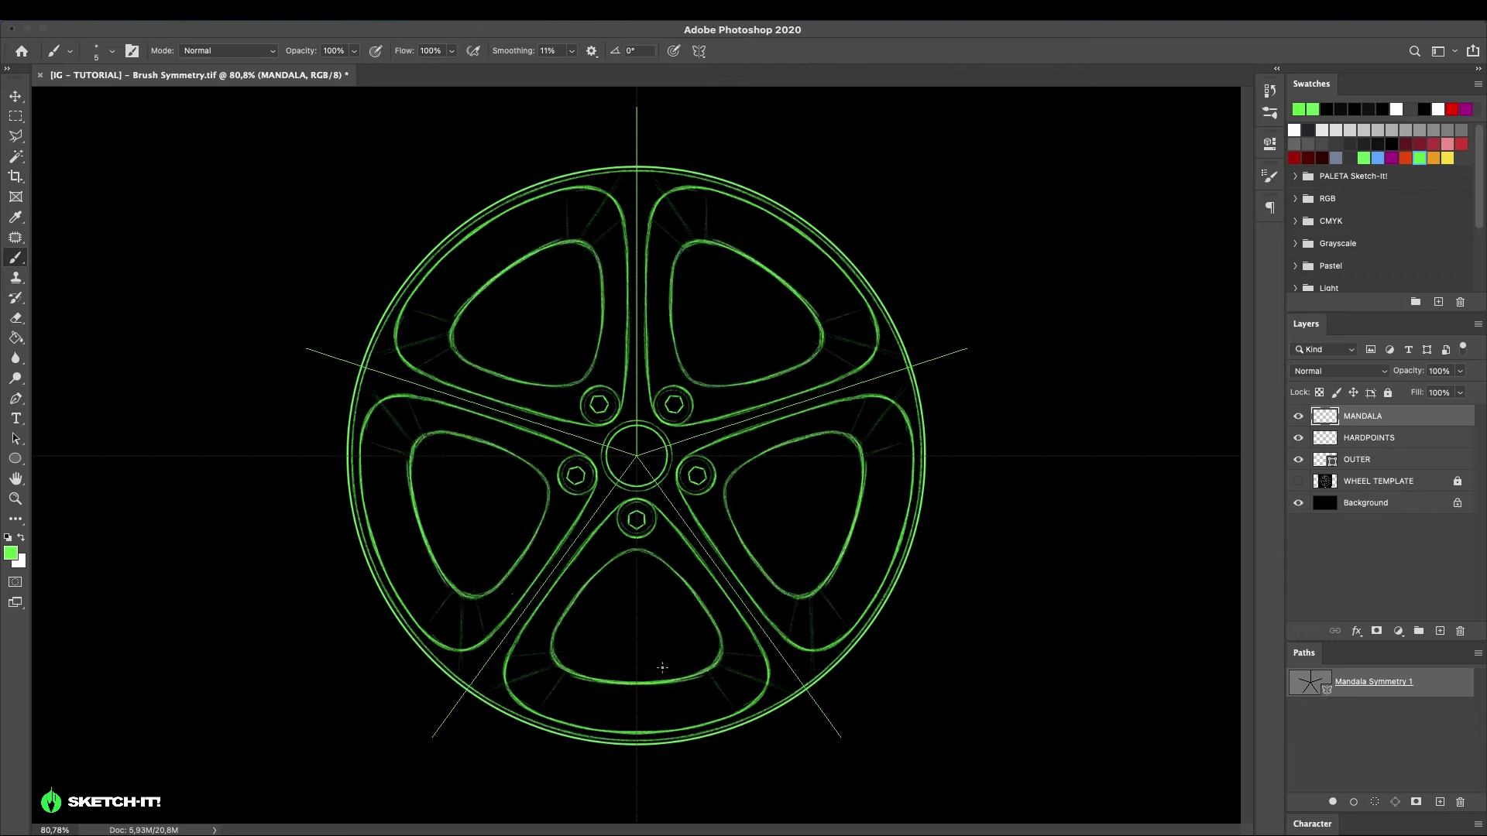
mouse_move(586, 597)
mouse_down()
mouse_move(621, 563)
mouse_move(560, 636)
mouse_move(502, 491)
mouse_move(566, 662)
mouse_move(667, 680)
mouse_up()
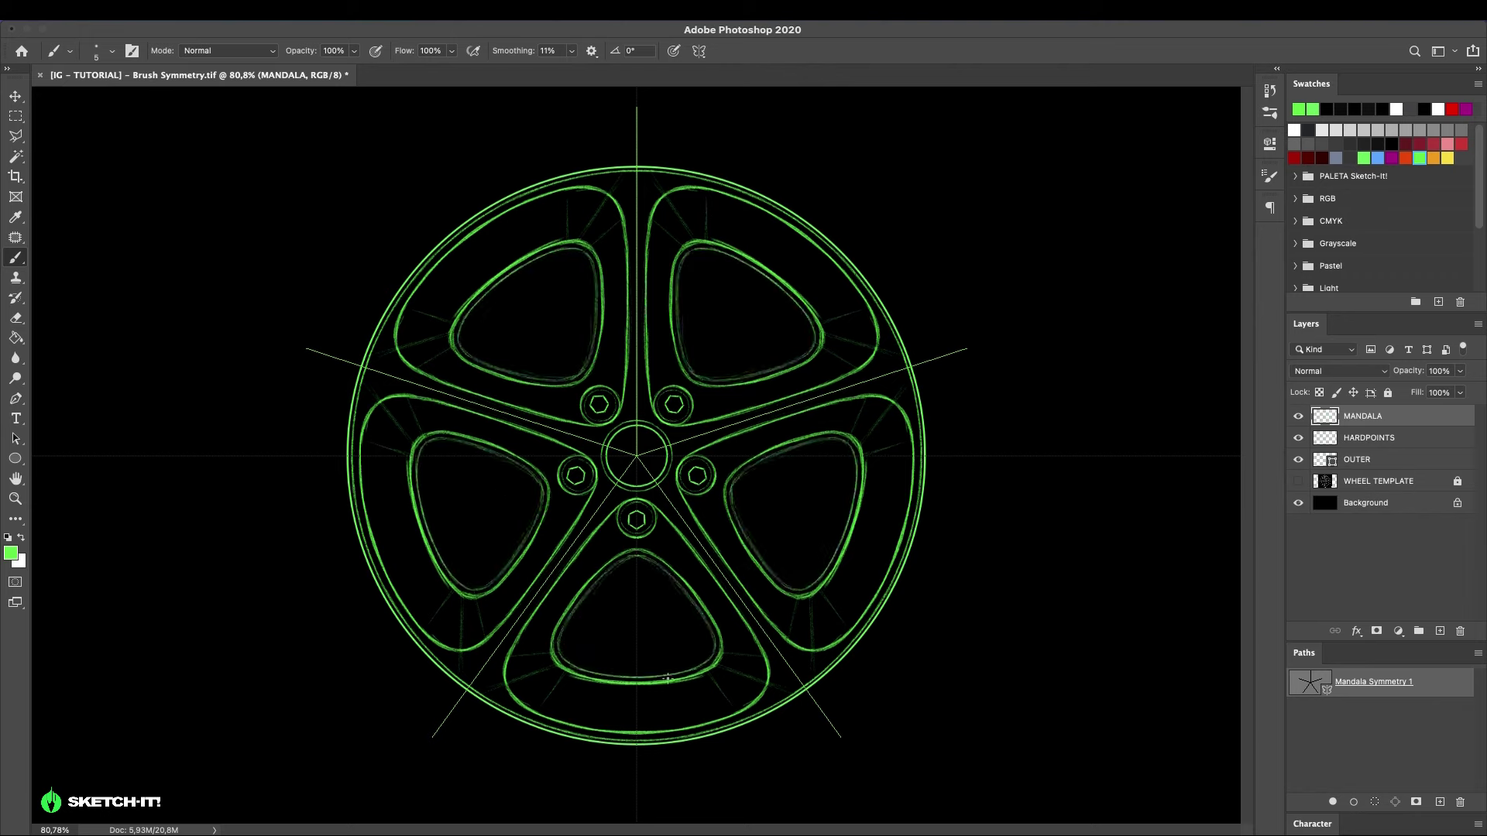
drag(641, 360, 637, 391)
- Hide the MANDALA layer and its symmetry guides, and add a new layer named RADIAL with the wheel template showing
click(1334, 749)
key(v)
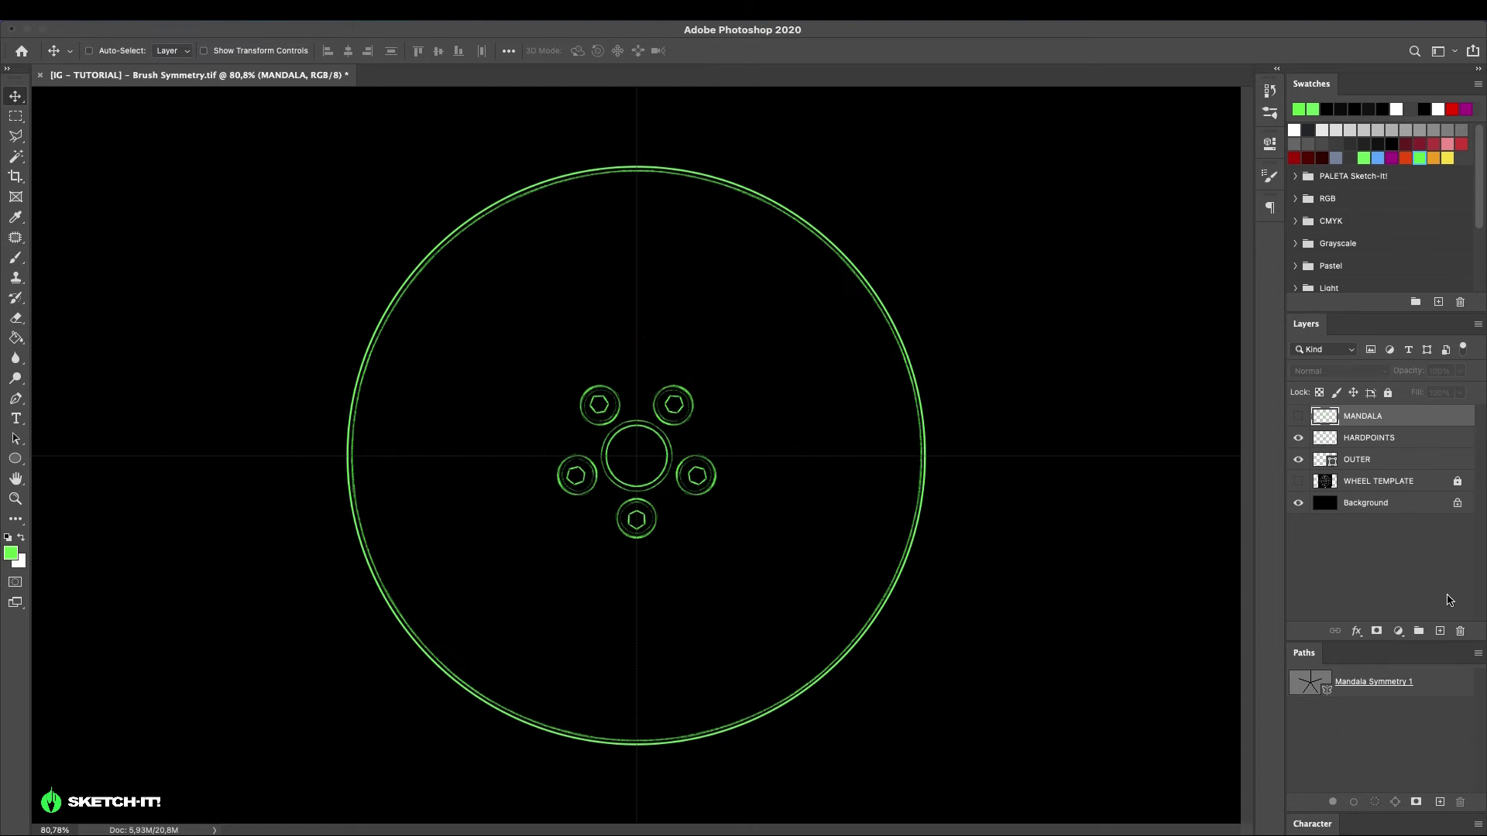
click(1441, 635)
double_click(1362, 416)
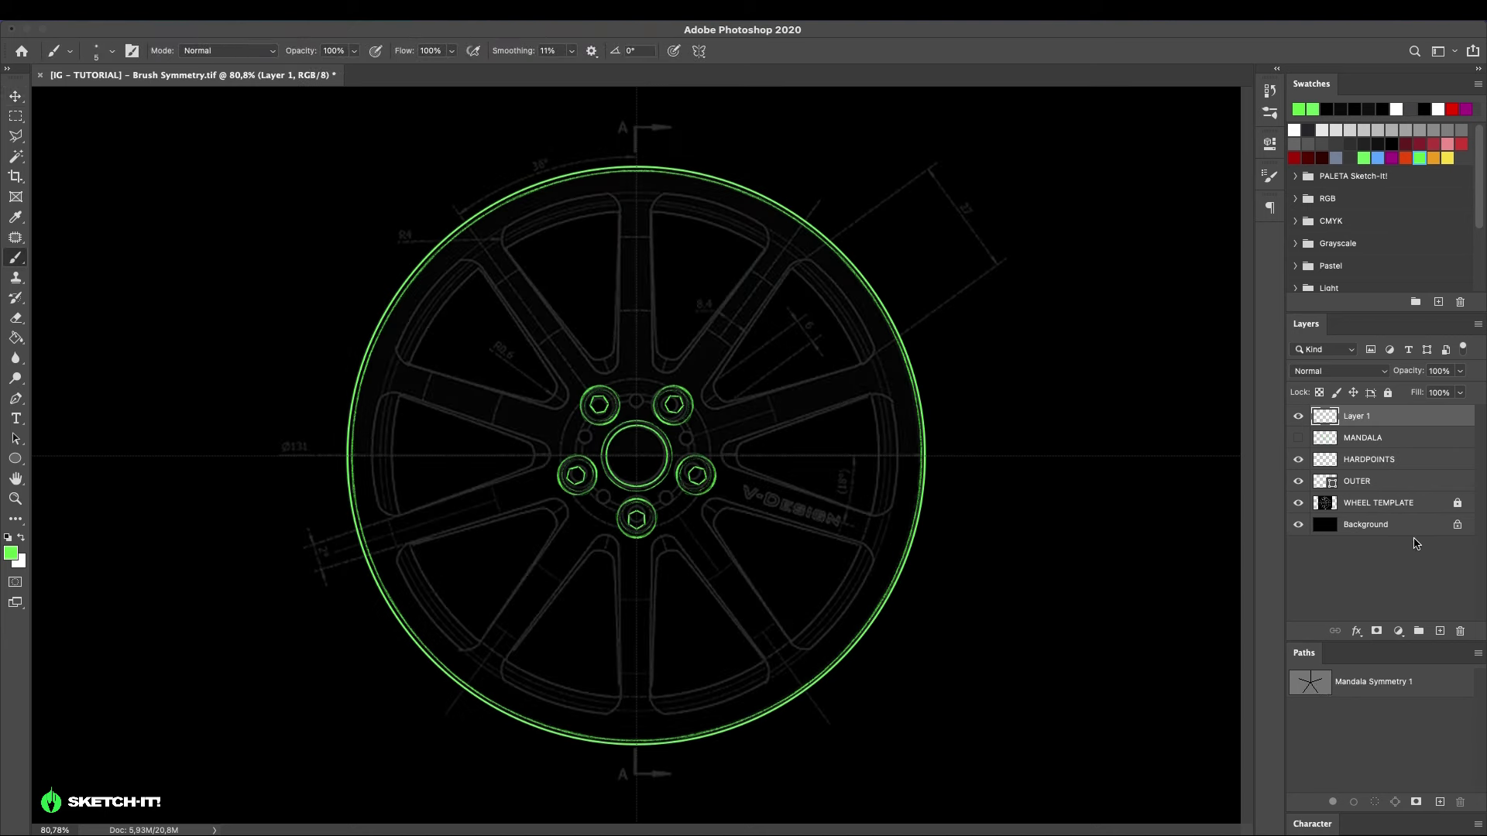
text(RADIAL)
key(Return)
- Set up Radial paint symmetry with 5 segments for the Brush tool
drag(16, 257, 71, 254)
click(700, 52)
click(703, 53)
click(699, 52)
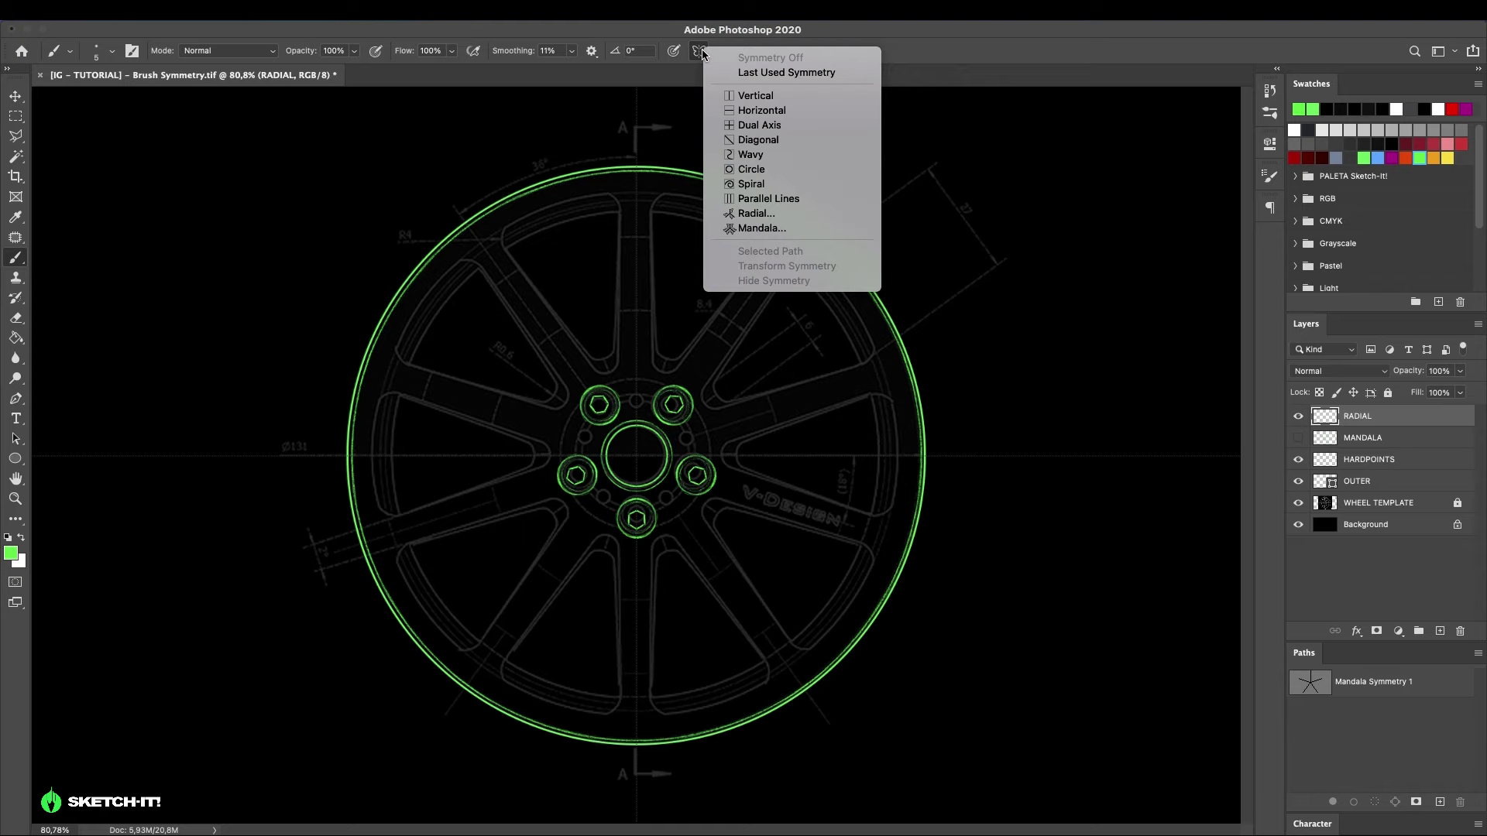
click(769, 218)
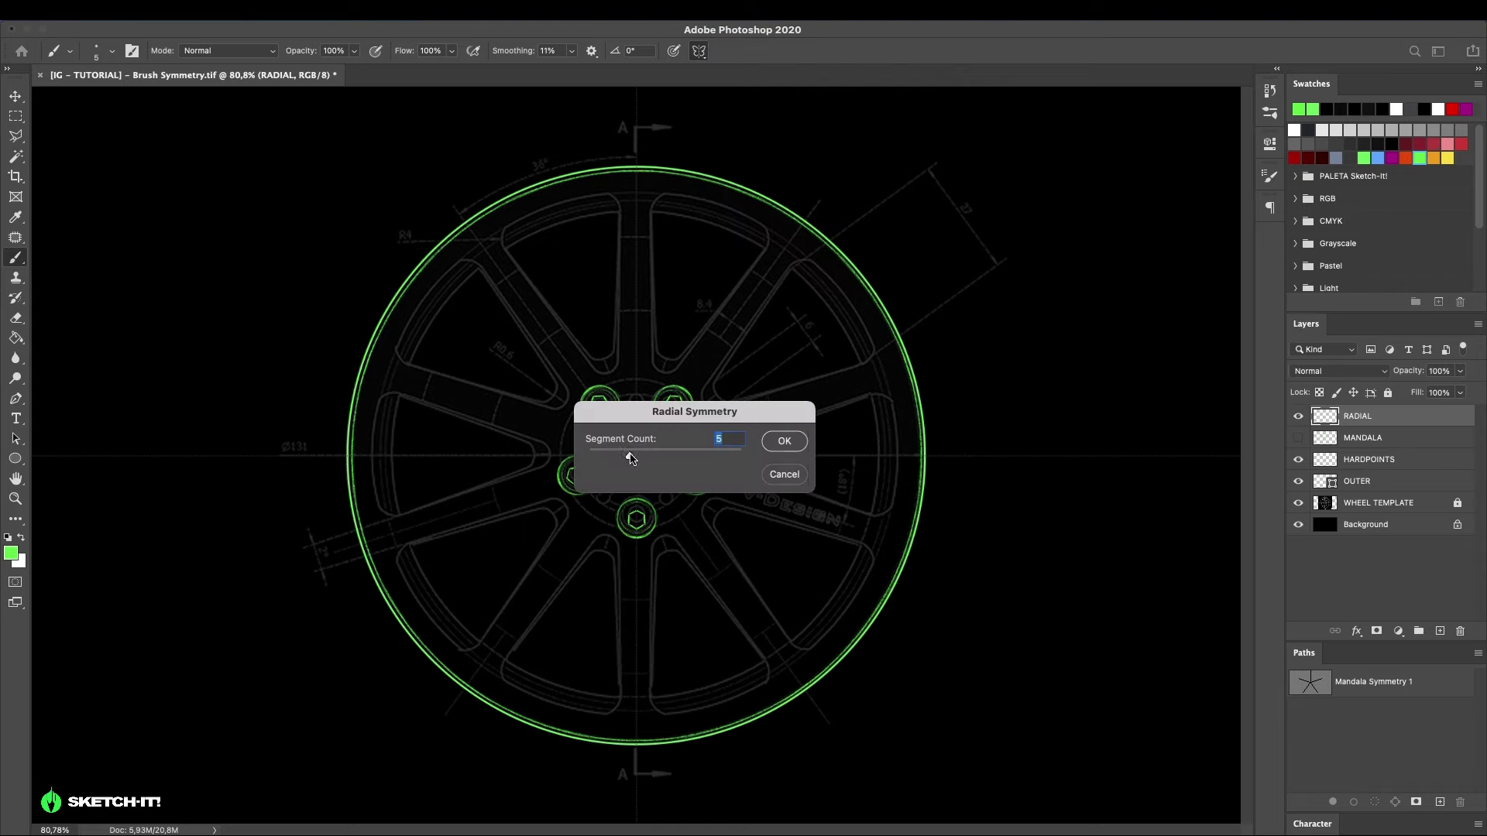
click(784, 441)
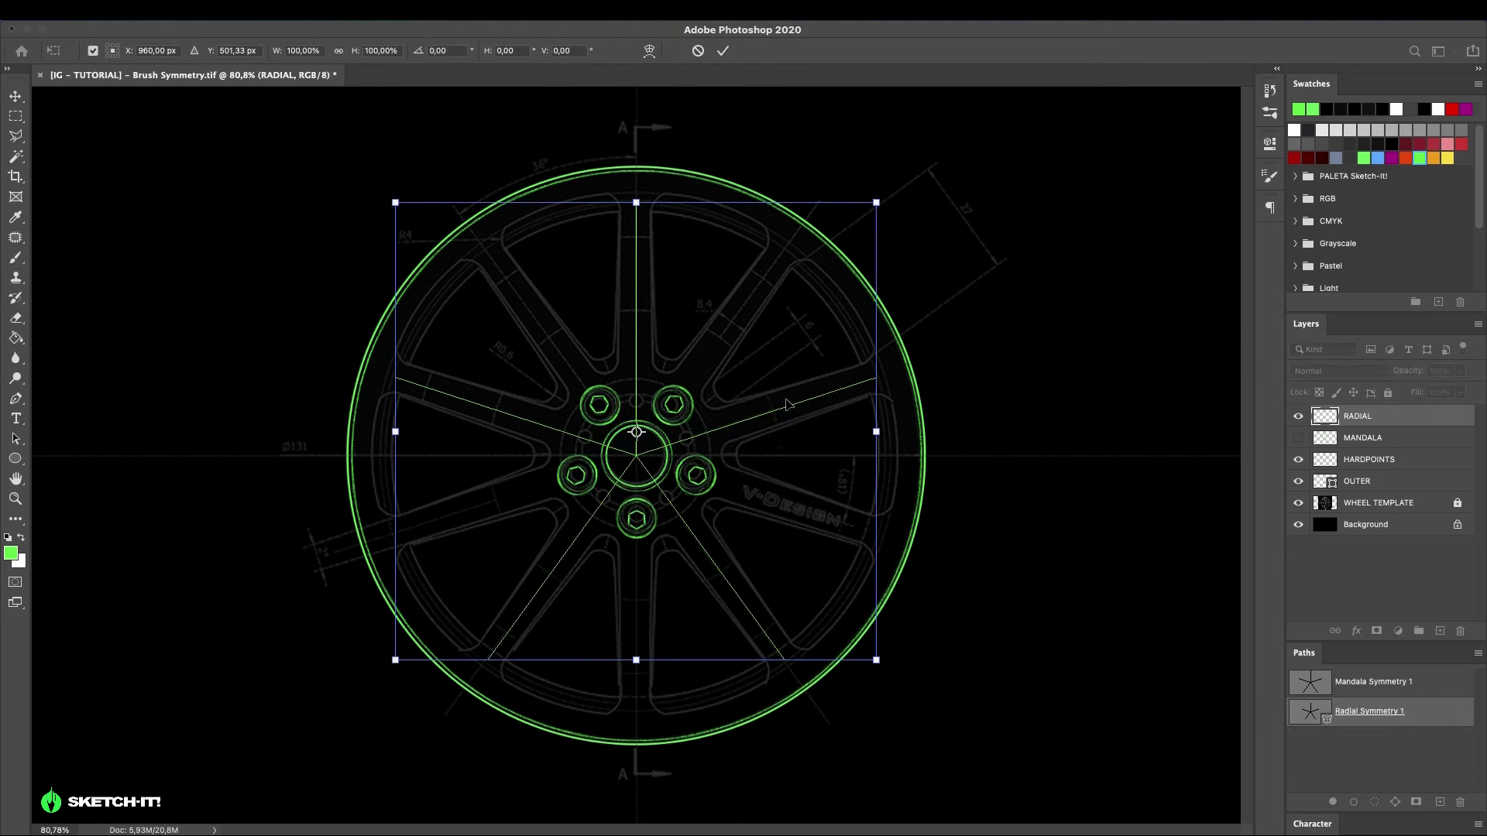
- Scale the radial symmetry guides to about 140.58%, nudge them to Y 487 px so they meet at the hub centre, and apply
drag(878, 201, 1008, 101)
key(shift+Up)
key(shift+Up)
key(shift+Up)
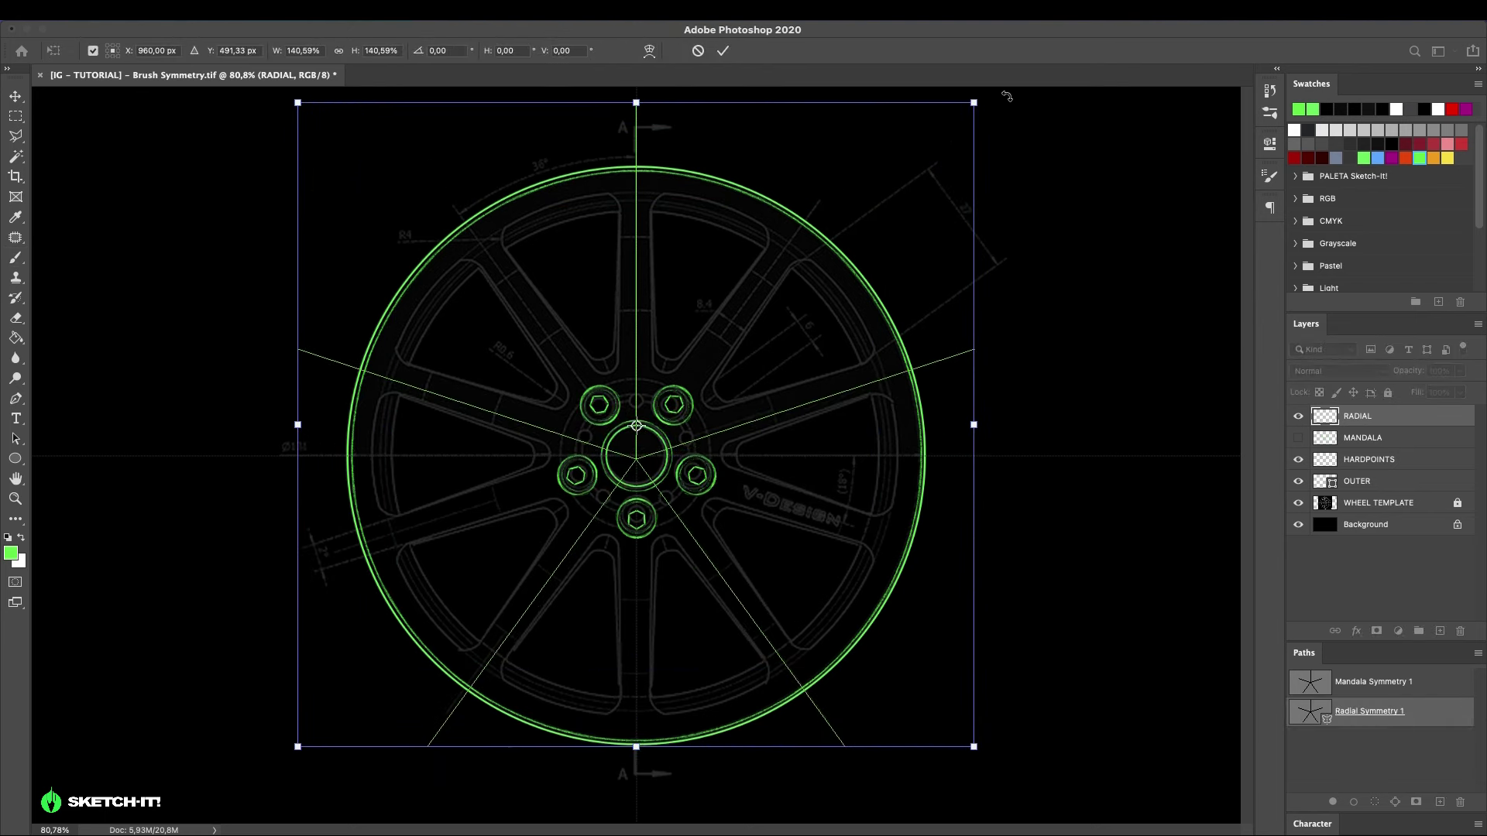
key(Down)
key(Down)
key(Down)
key(Down)
key(Down)
key(Down)
key(Down)
key(Down)
key(Down)
key(Down)
key(Down)
key(Down)
key(Down)
key(Down)
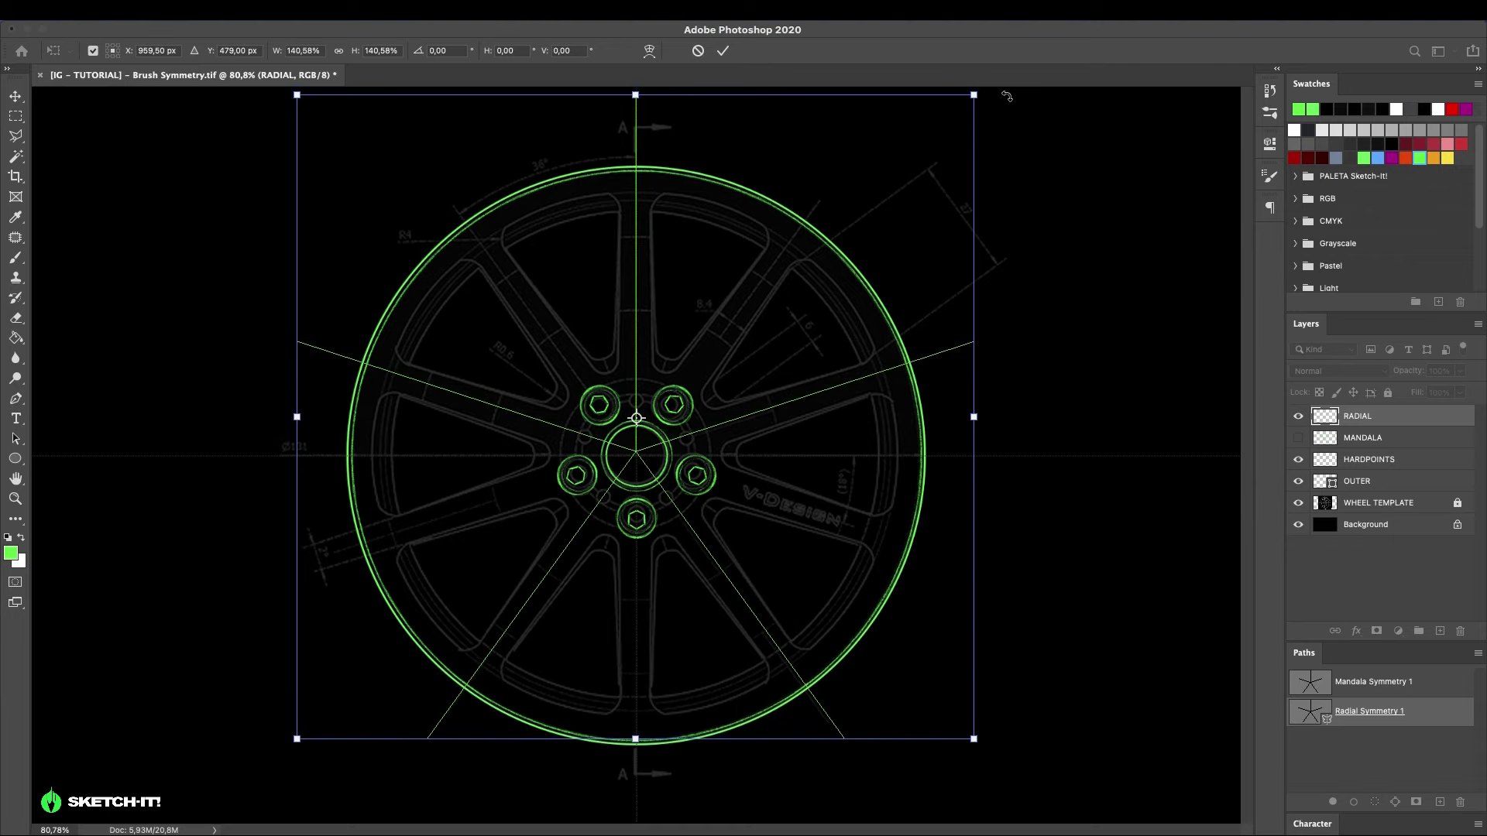
key(Down)
key(Down)
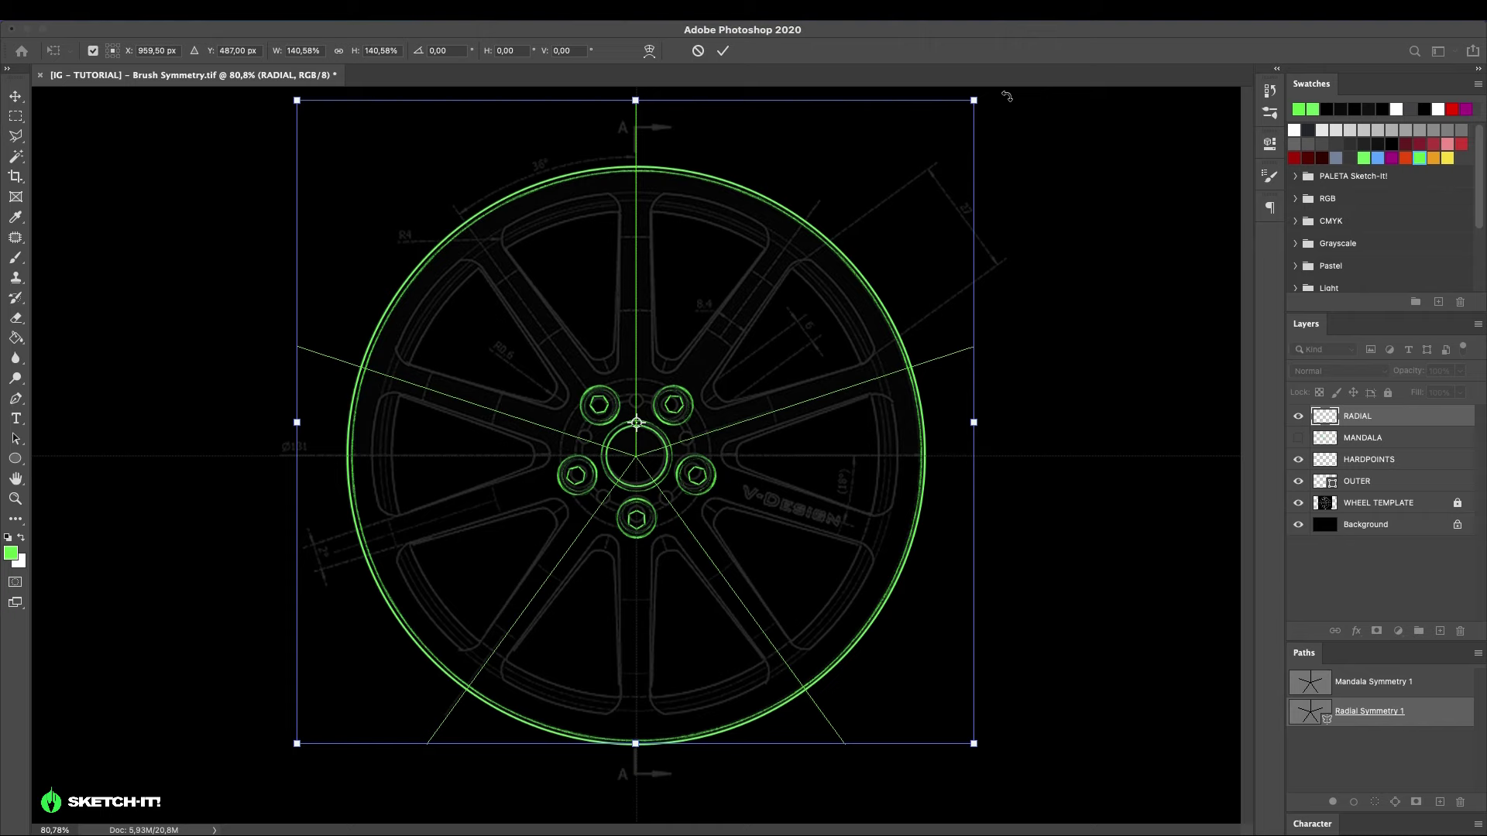
key(Return)
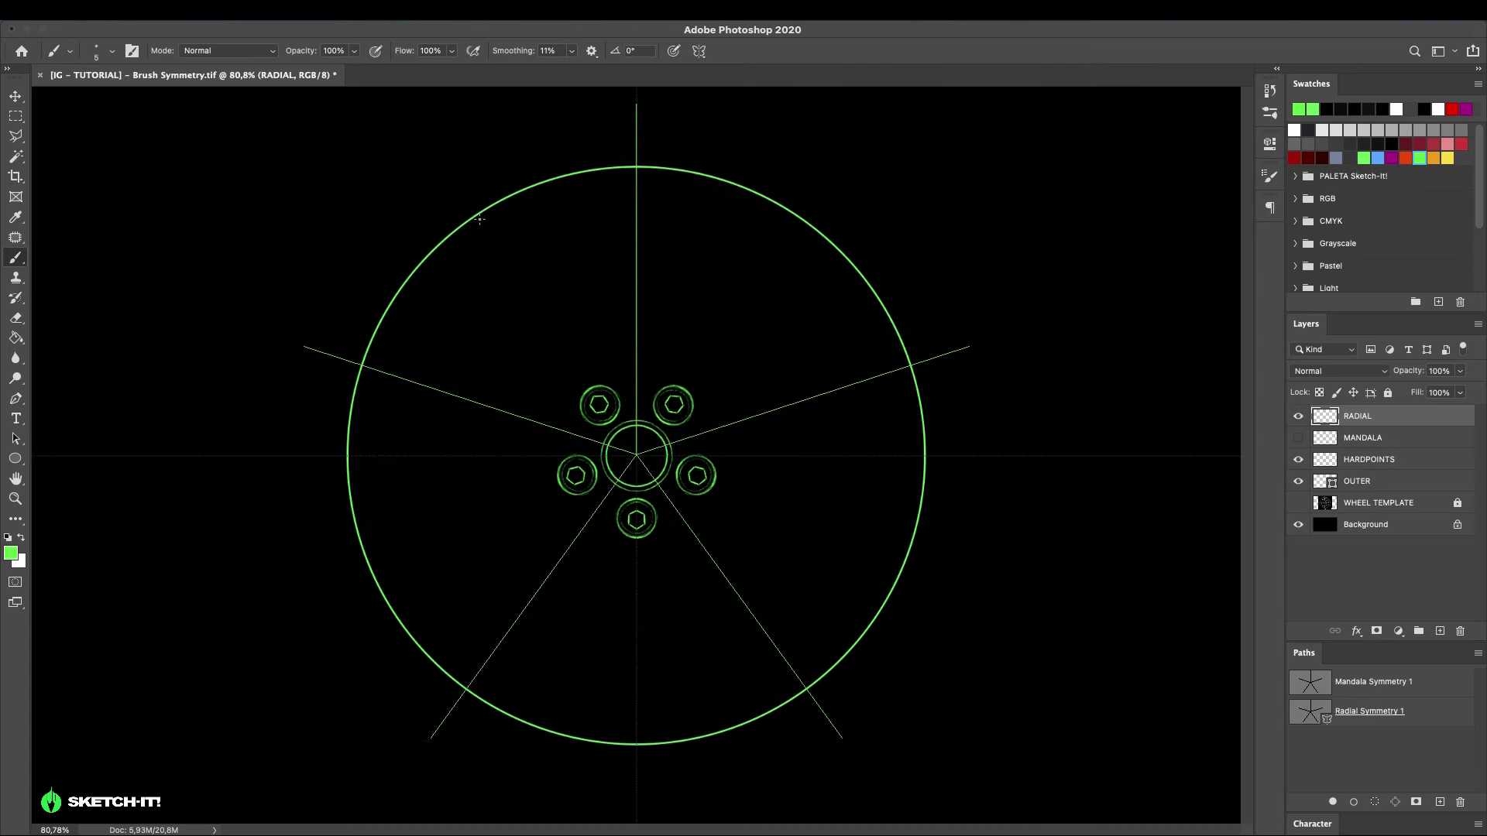
- Paint an inner rim line and asymmetric, swirling spoke openings on the RADIAL layer, erasing the rough construction strokes
mouse_move(455, 236)
mouse_down()
mouse_move(368, 356)
mouse_move(357, 423)
mouse_up()
mouse_move(583, 178)
mouse_down()
mouse_move(477, 220)
mouse_move(506, 203)
mouse_move(579, 381)
mouse_up()
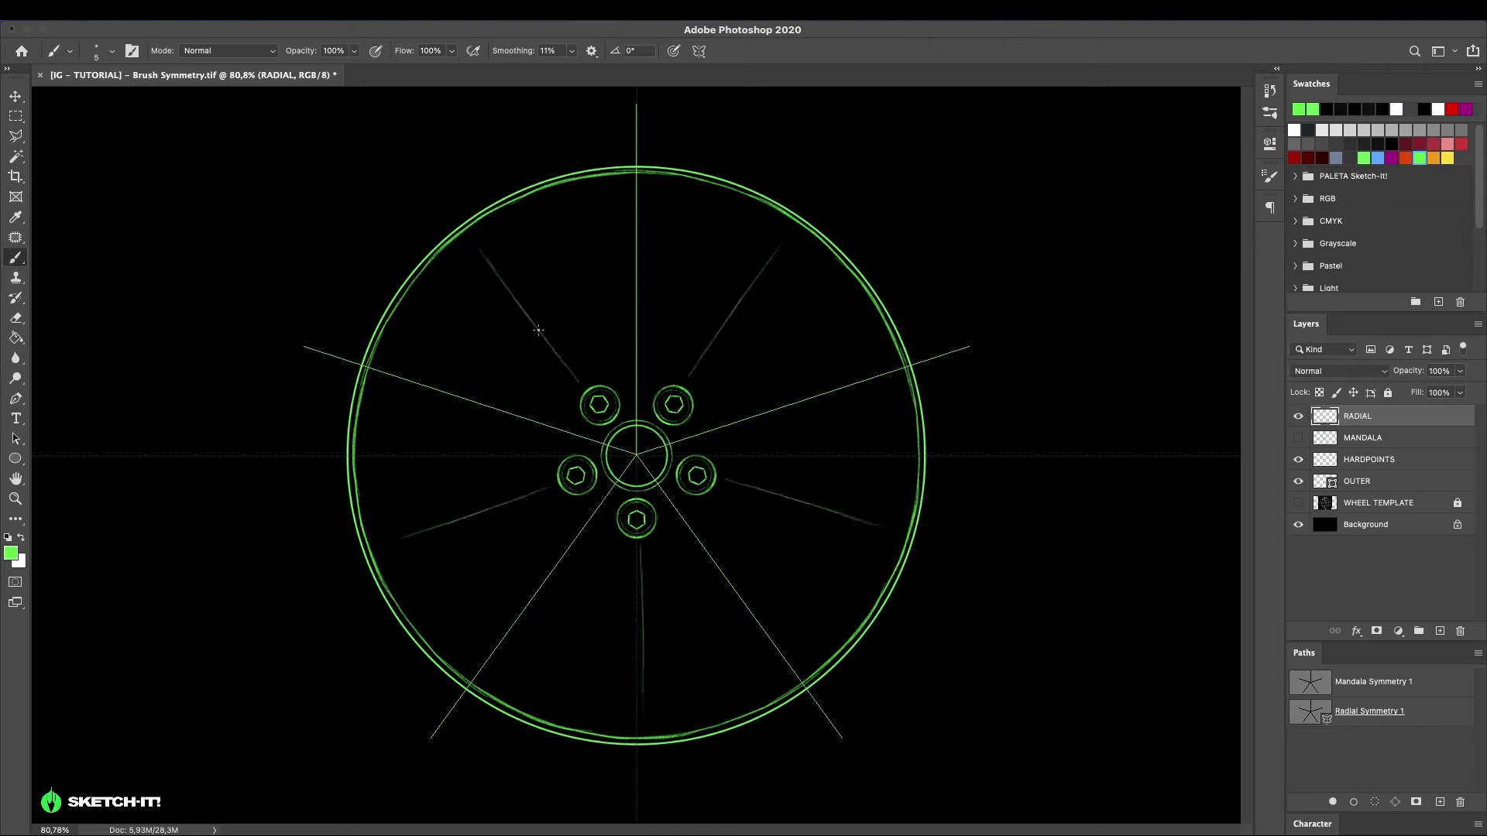
key(e)
mouse_move(482, 254)
mouse_down()
mouse_move(581, 374)
mouse_move(610, 374)
mouse_move(766, 225)
mouse_up()
key(b)
mouse_move(494, 224)
mouse_down()
mouse_move(562, 360)
mouse_move(601, 374)
mouse_move(689, 308)
mouse_move(775, 178)
mouse_move(500, 227)
mouse_move(514, 207)
mouse_move(616, 174)
mouse_move(528, 198)
mouse_move(662, 179)
mouse_move(763, 209)
mouse_move(499, 214)
mouse_move(764, 223)
mouse_up()
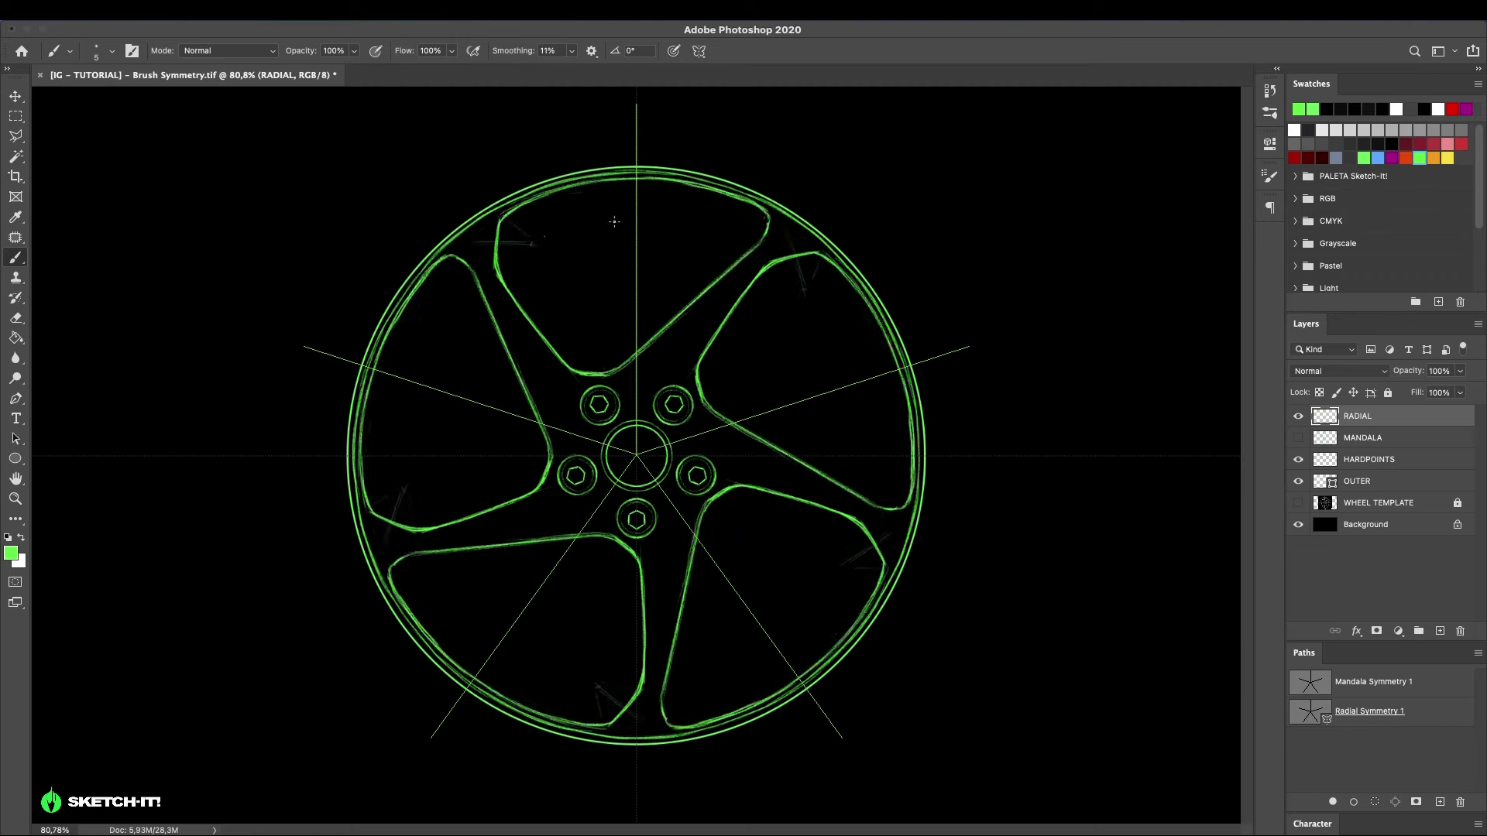
- Paint a smaller rounded triangular outline inside each of the five spoke openings on the RADIAL layer
drag(545, 236, 638, 217)
mouse_move(547, 233)
mouse_down()
mouse_move(661, 216)
mouse_move(736, 232)
mouse_move(554, 231)
mouse_move(727, 215)
mouse_move(533, 244)
mouse_move(616, 327)
mouse_up()
mouse_move(536, 236)
mouse_down()
mouse_move(603, 320)
mouse_move(631, 330)
mouse_move(737, 233)
mouse_up()
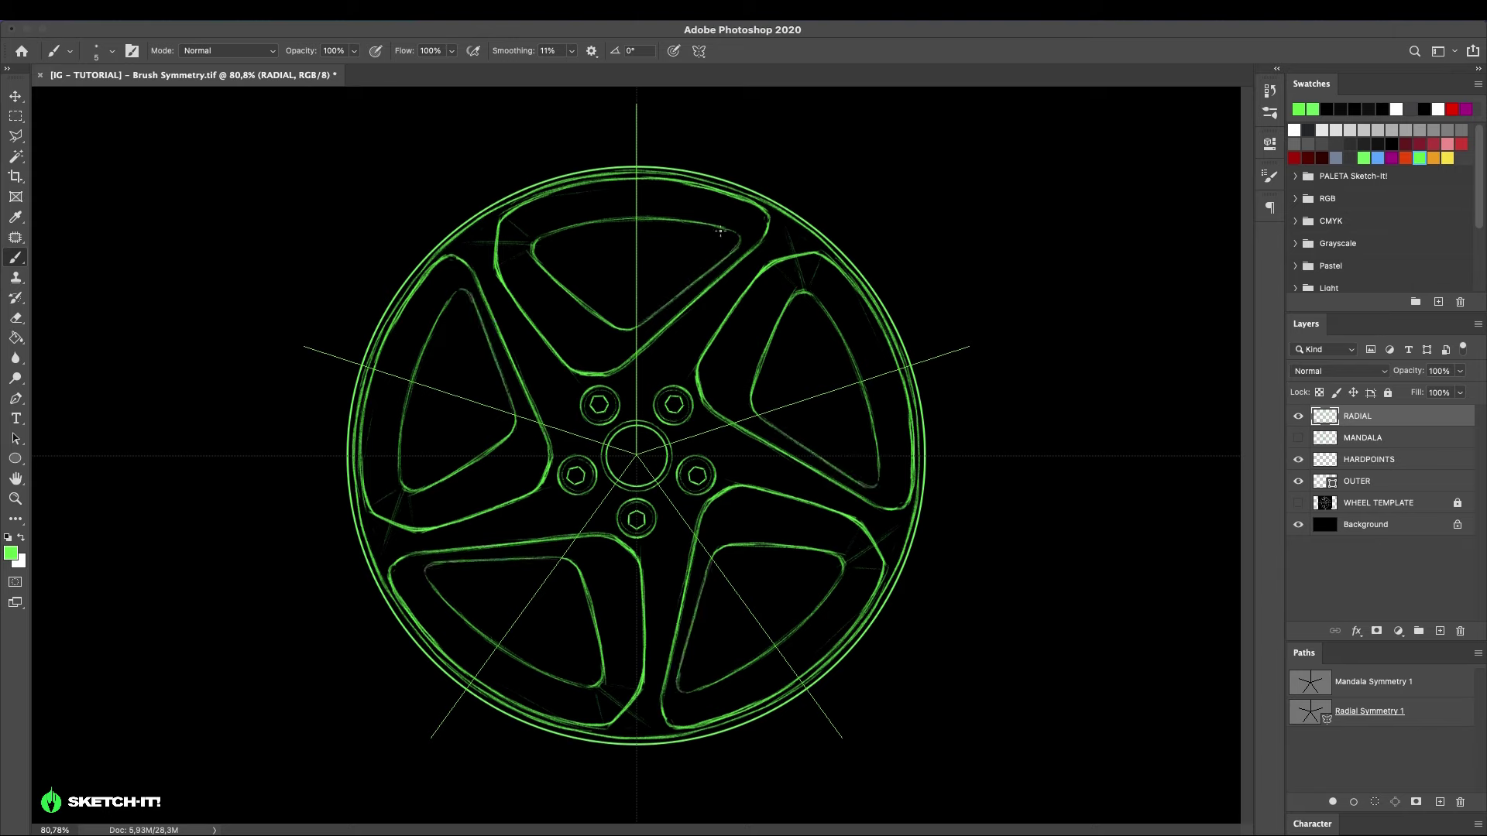
- Add a faint parallel contour just inside the inner triangular outlines to suggest edge thickness, undoing the stray strokes
mouse_move(534, 247)
mouse_down()
mouse_move(615, 218)
mouse_move(734, 240)
mouse_move(628, 331)
mouse_up()
key(super+z)
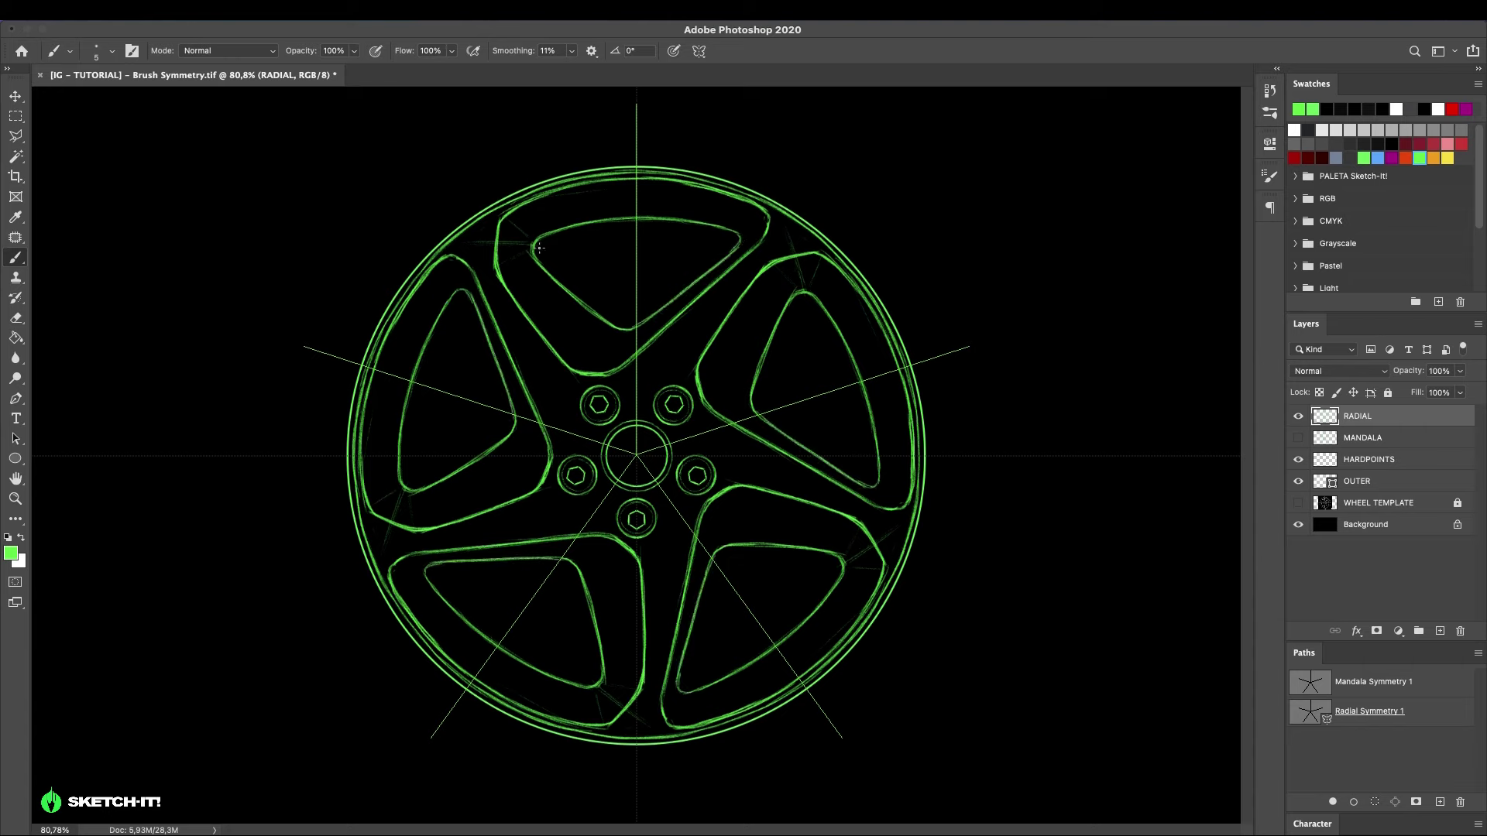
drag(539, 248, 626, 323)
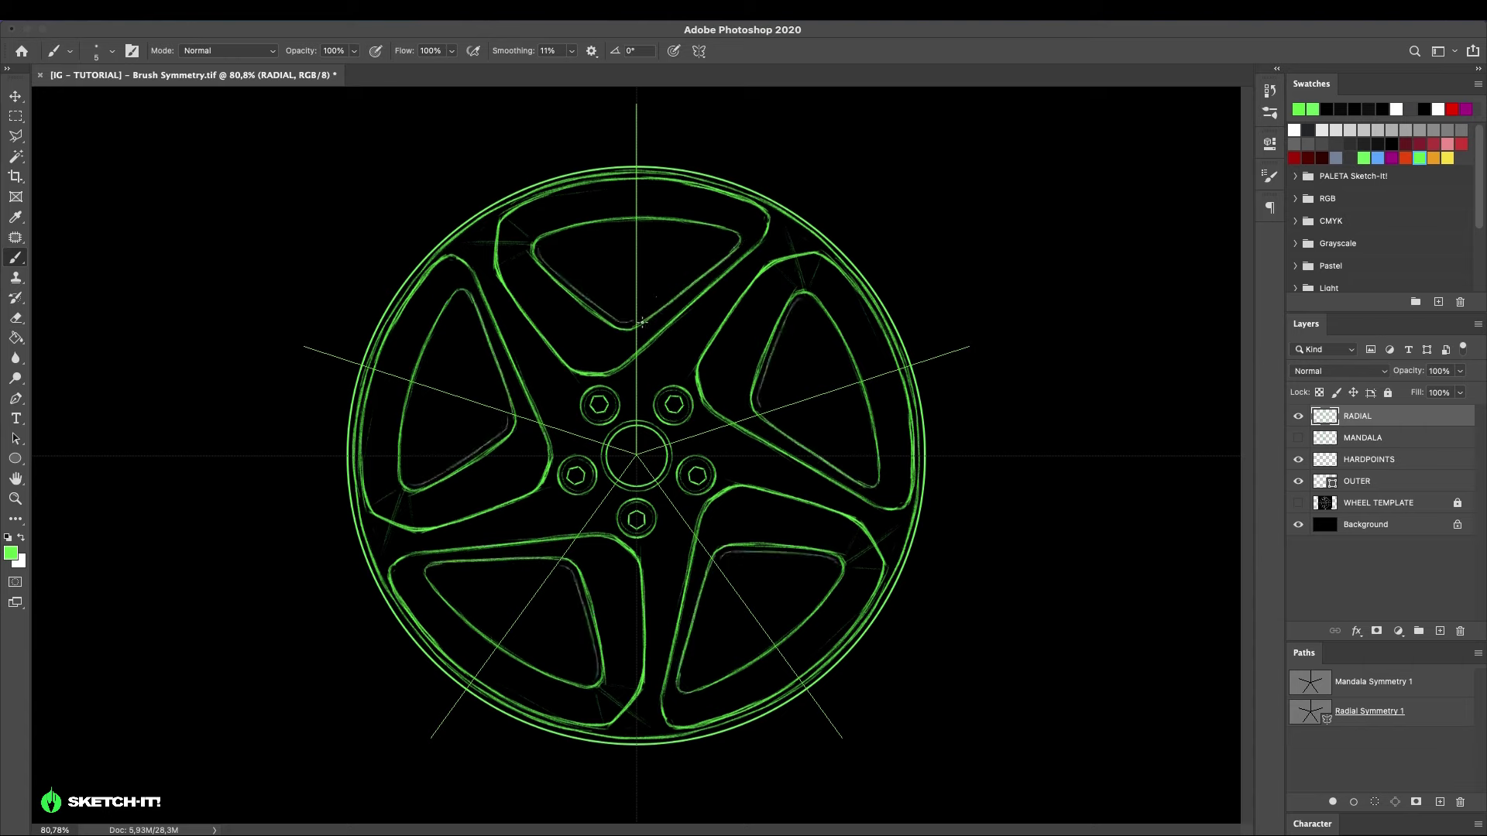
mouse_move(712, 263)
mouse_down()
mouse_move(647, 314)
mouse_move(735, 243)
mouse_up()
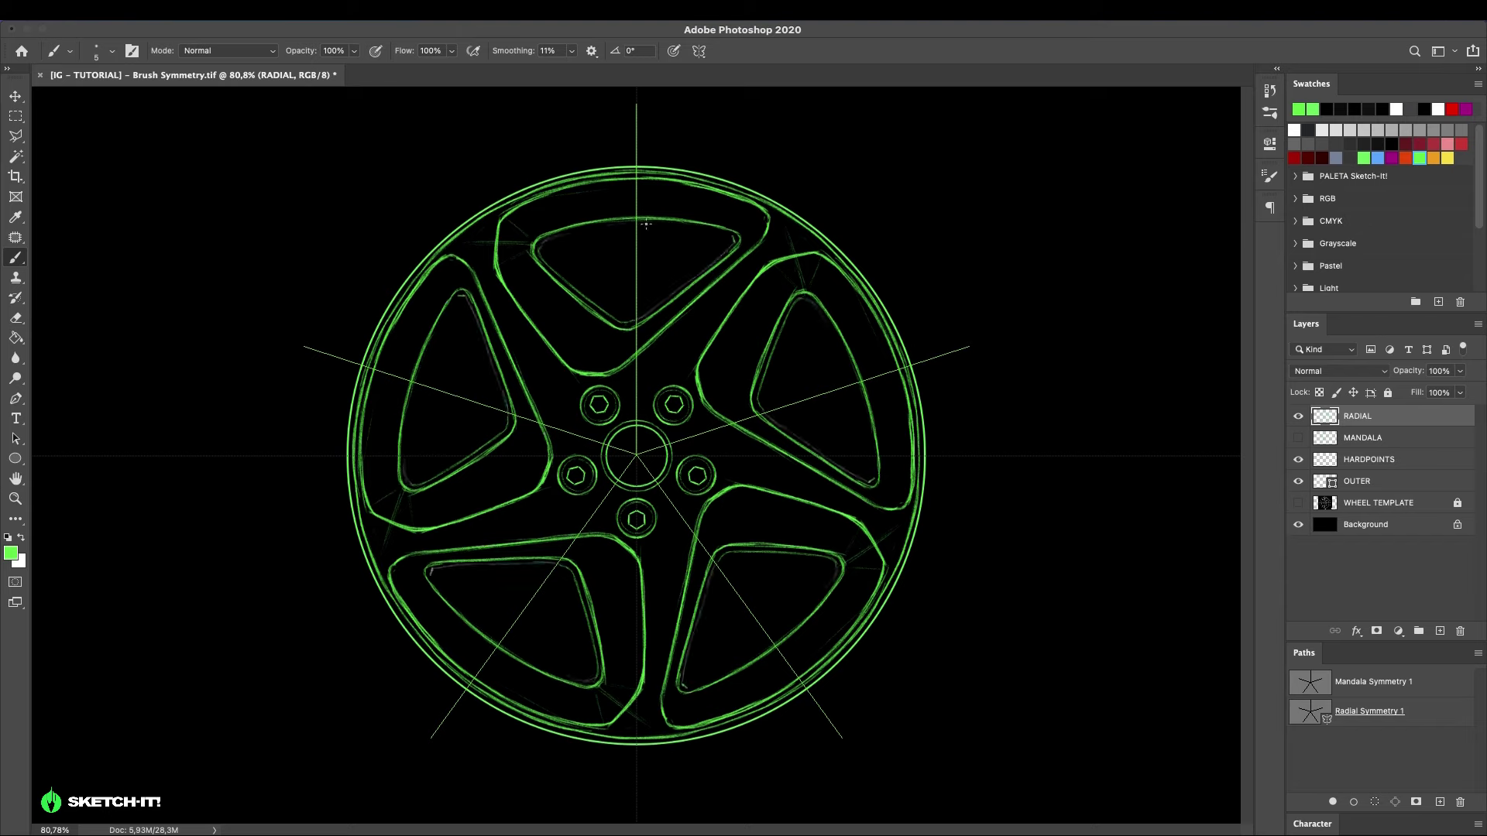
drag(579, 230, 691, 229)
key(super+z)
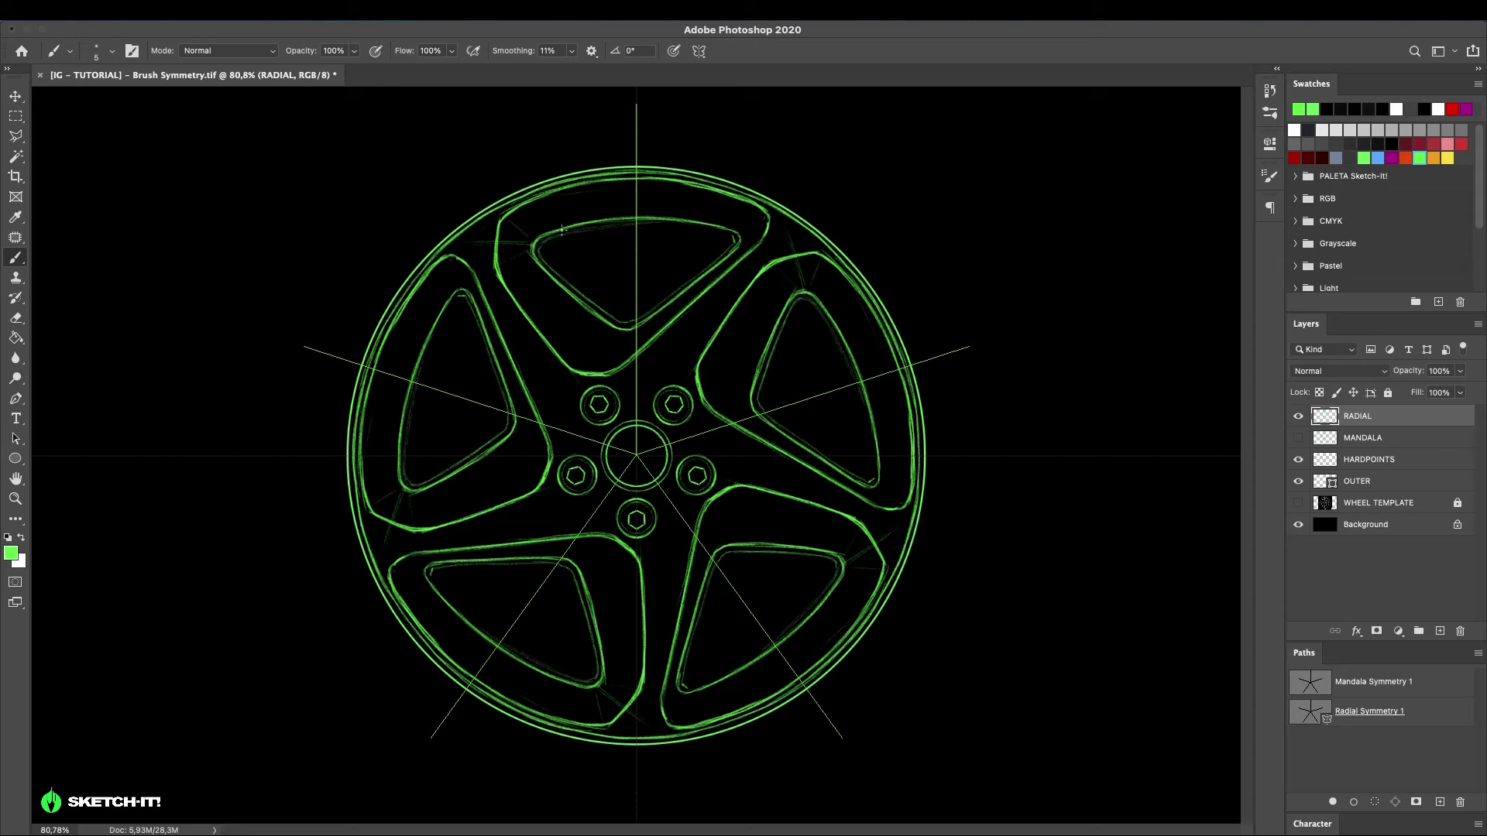
mouse_move(561, 229)
mouse_down()
mouse_move(724, 233)
mouse_move(766, 218)
mouse_up()
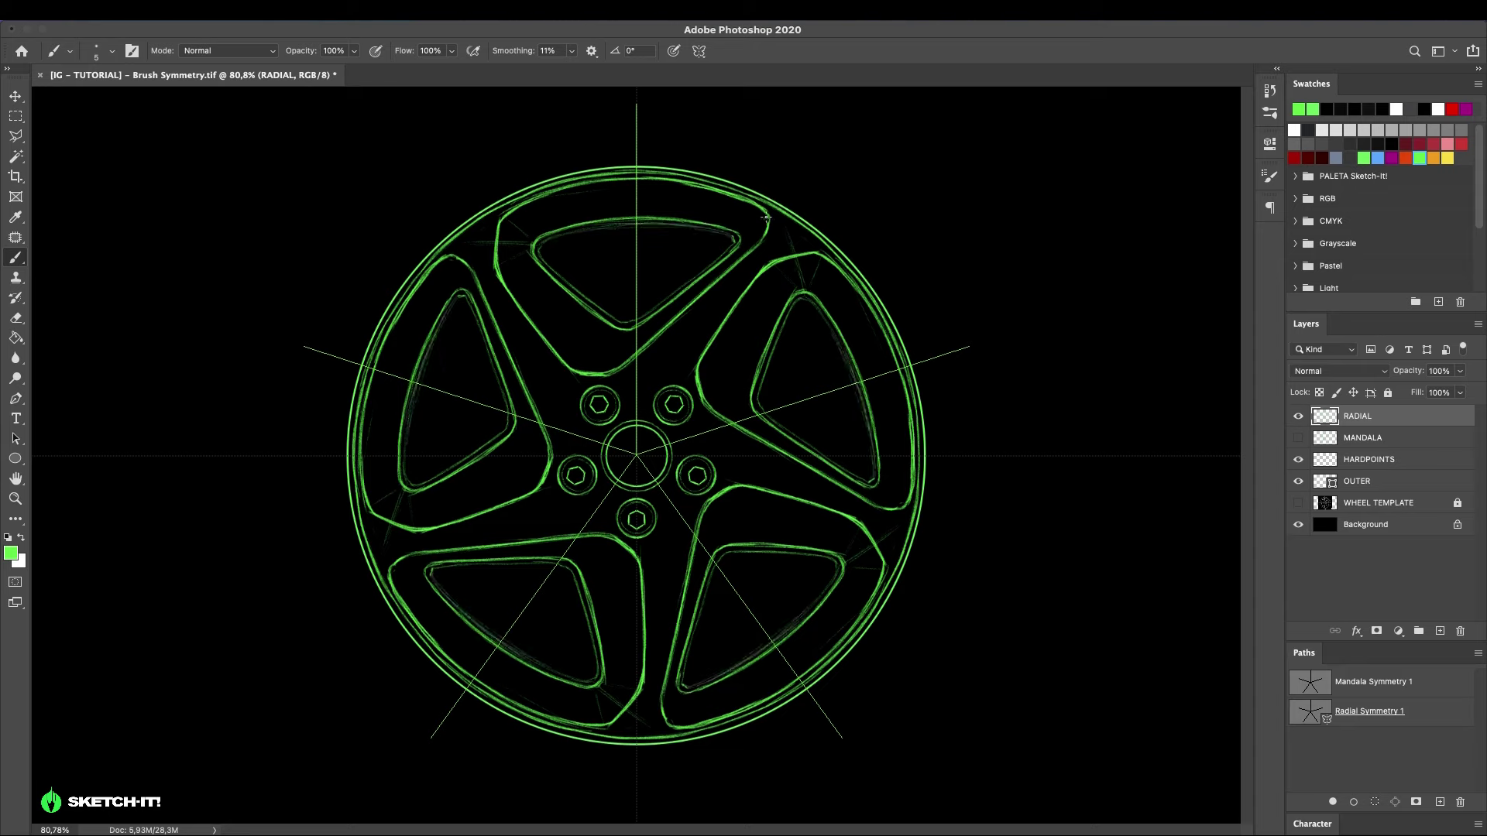
- Hatch shading across the spoke bases and paint arcs linking the lug holes around the hub, finishing with the Move tool active
drag(567, 371, 542, 421)
drag(564, 366, 540, 415)
drag(559, 360, 539, 407)
mouse_move(551, 367)
mouse_down()
mouse_move(539, 402)
mouse_move(582, 430)
mouse_move(575, 449)
mouse_move(580, 423)
mouse_up()
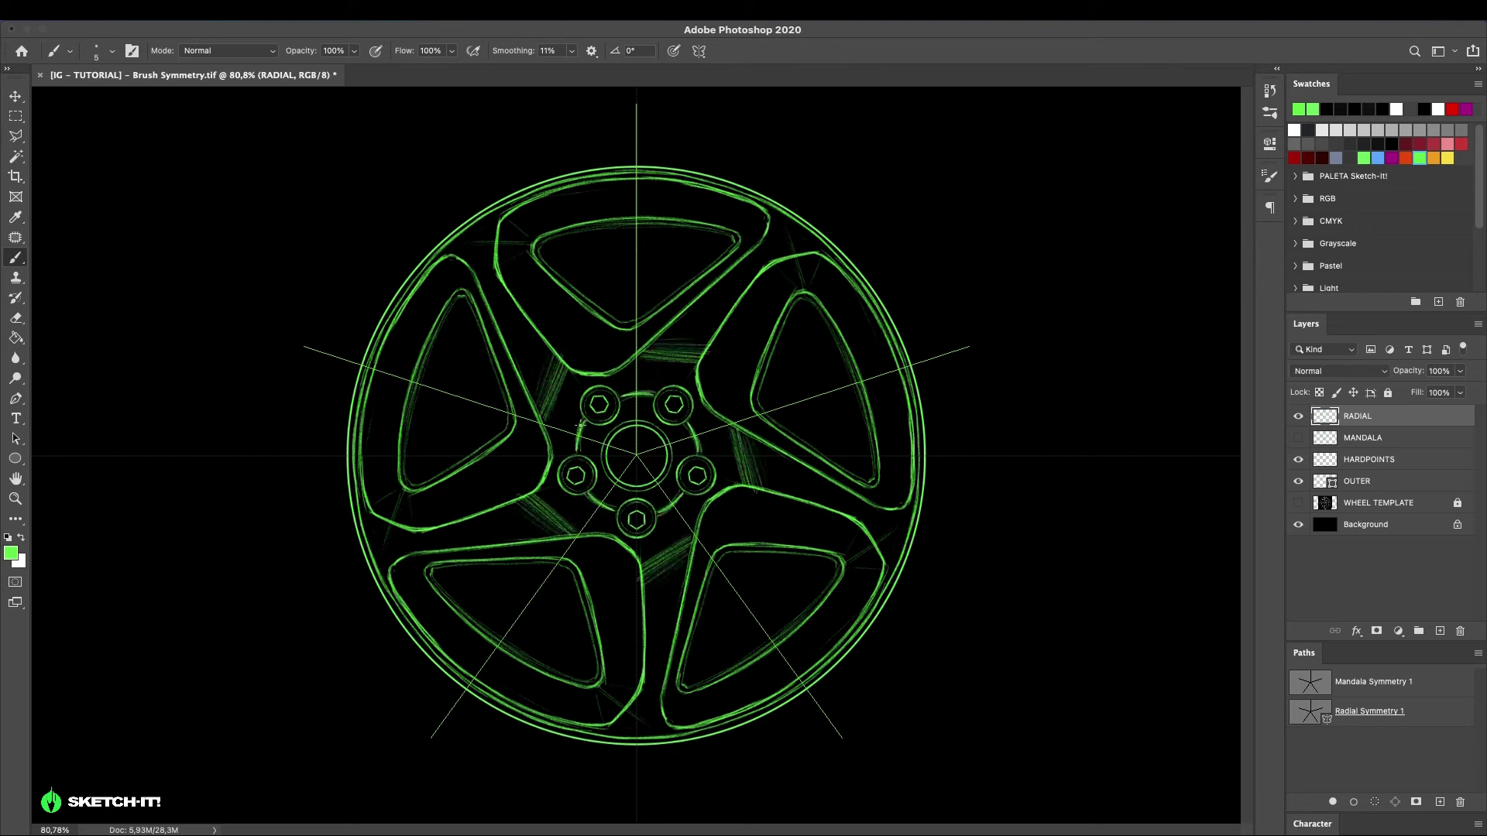
key(v)
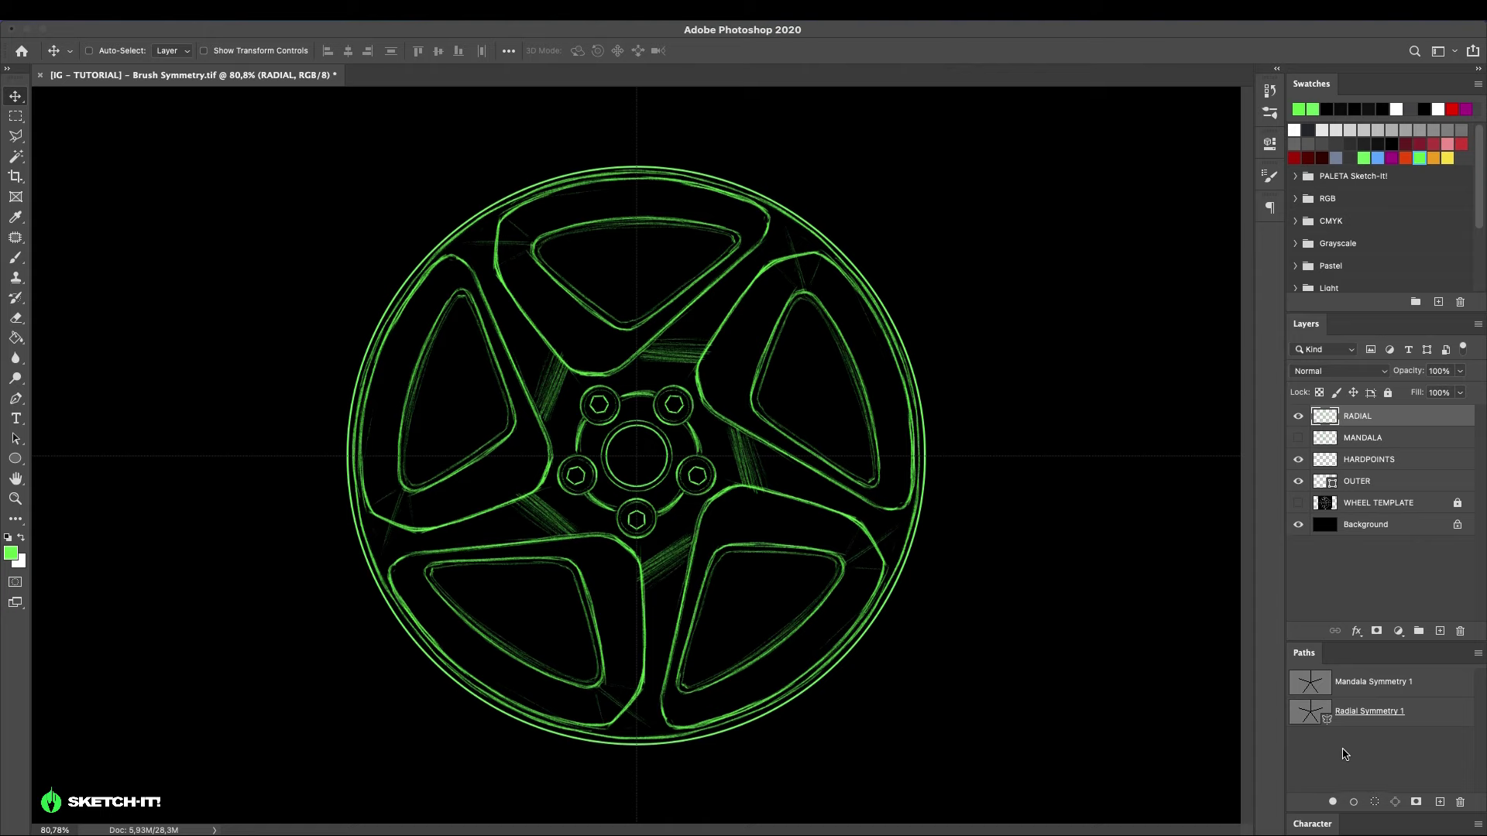